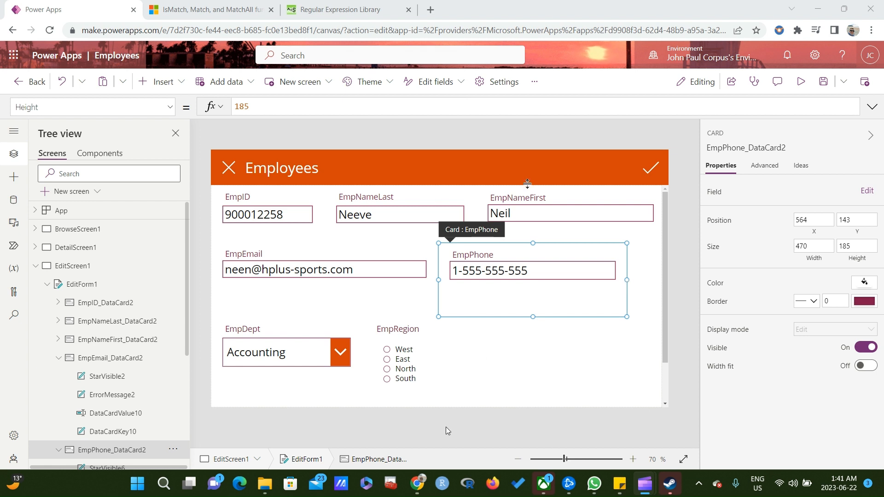
# Insert a text label in the EmpPhone card and resize it to 410 by 69 directly below the phone number field.
pyautogui.scroll(-5, 138, 456)
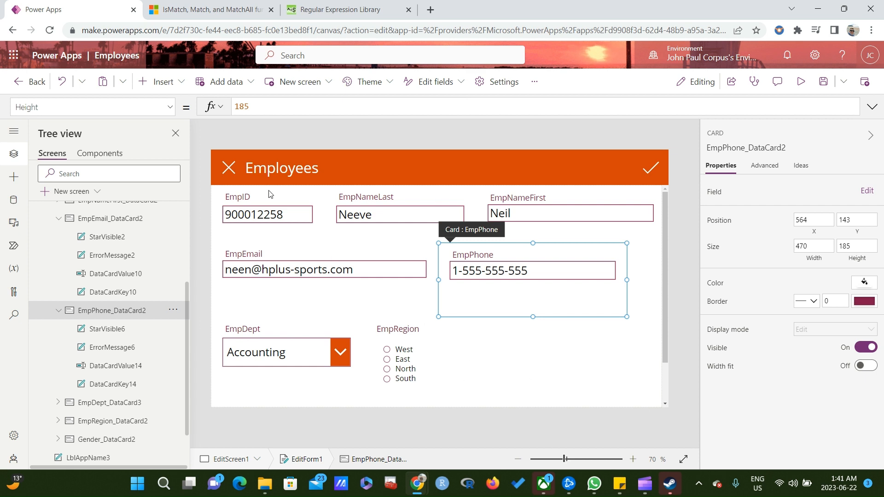
pyautogui.click(156, 82)
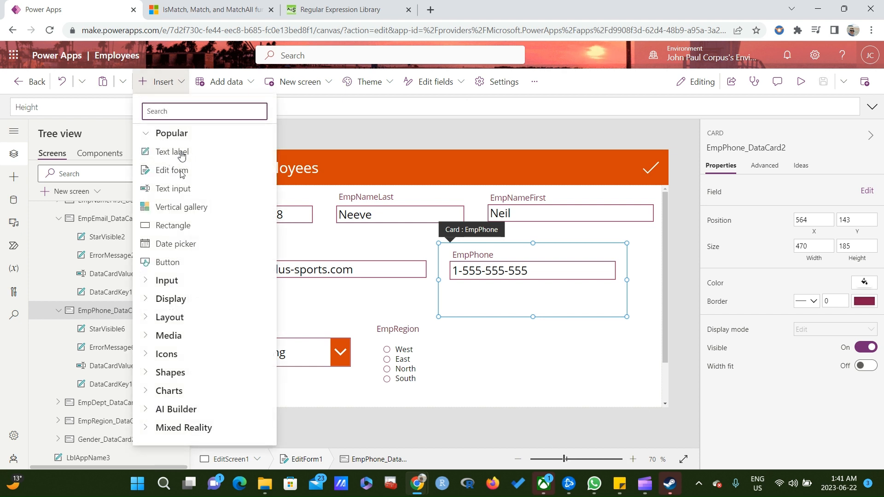
pyautogui.click(168, 152)
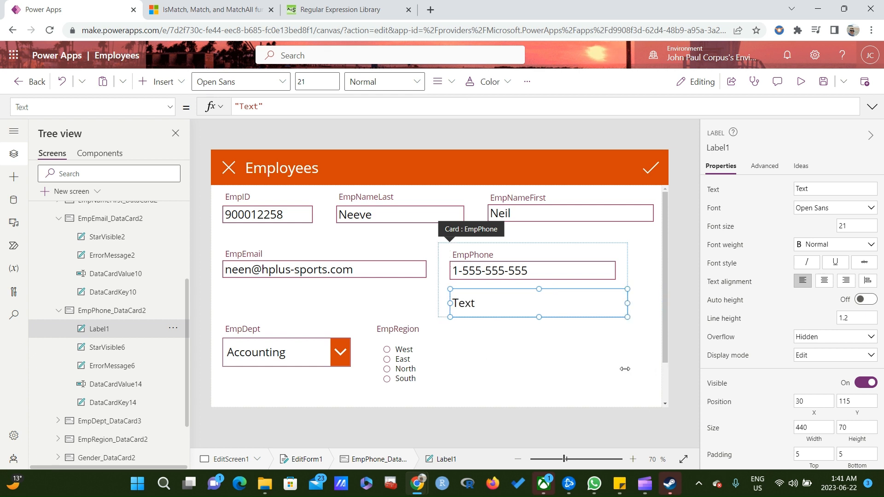
pyautogui.moveTo(628, 303); pyautogui.dragTo(616, 303)
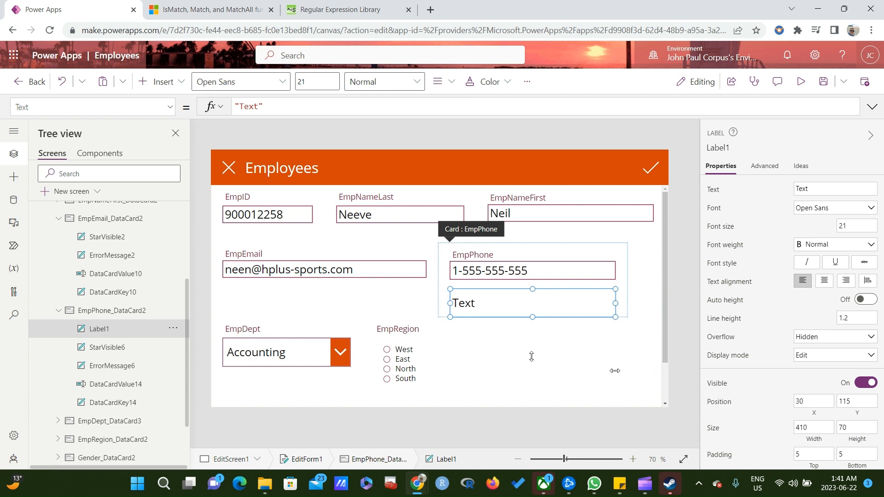
pyautogui.moveTo(532, 289); pyautogui.dragTo(533, 283)
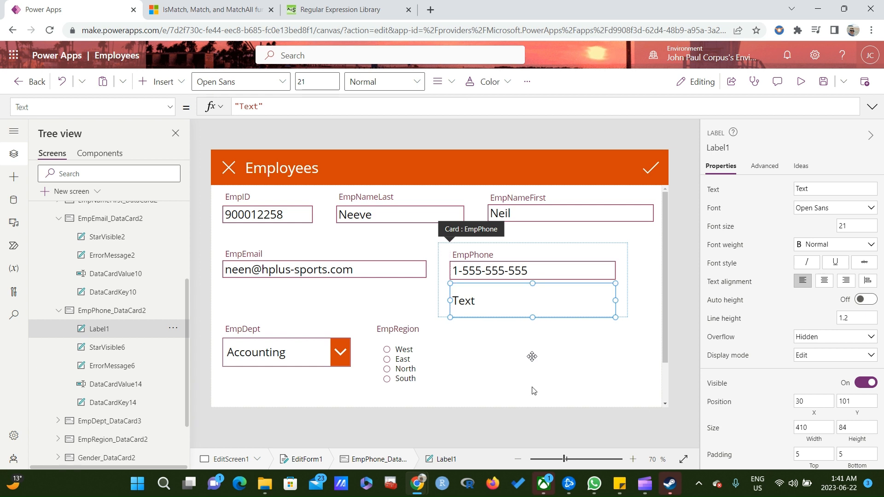
pyautogui.moveTo(533, 318); pyautogui.dragTo(532, 311)
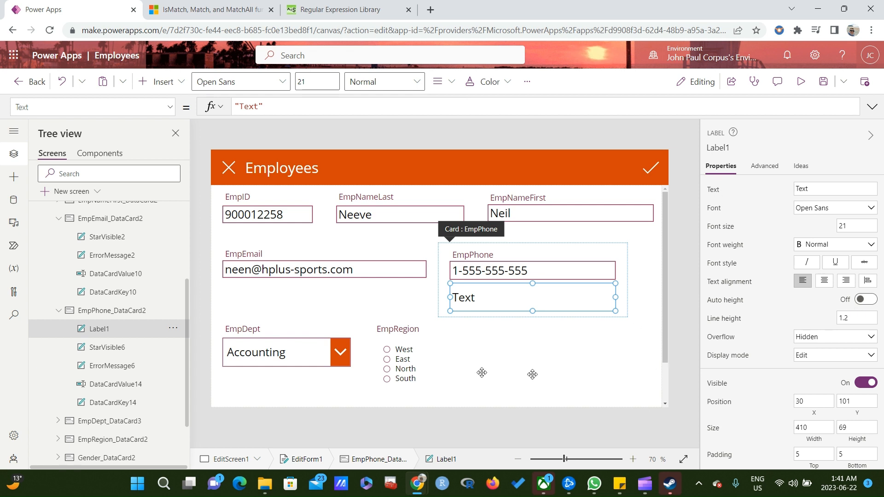
# Set the new label's font size to 13.
pyautogui.click(857, 226)
pyautogui.press('BackSpace')
pyautogui.press('BackSpace')
pyautogui.write('13')
pyautogui.press('Return')
# Format the label with centered red text on an orange-yellow fill.
pyautogui.scroll(-5, 814, 406)
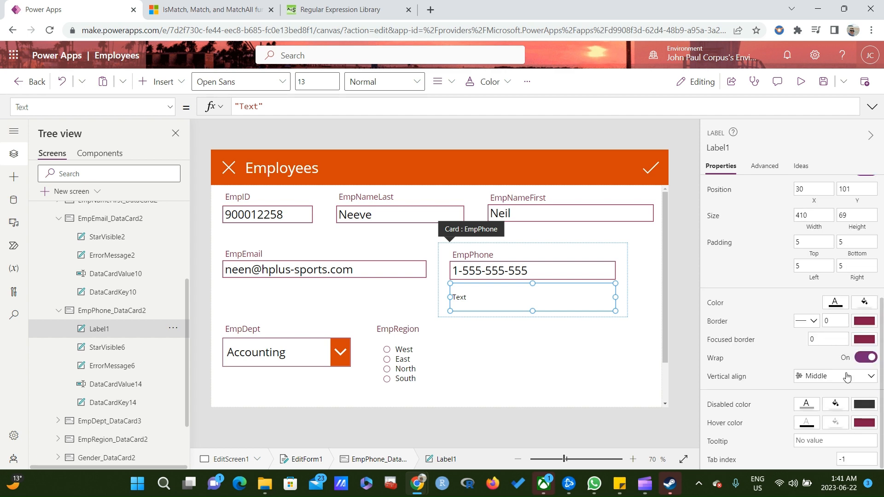
pyautogui.click(835, 303)
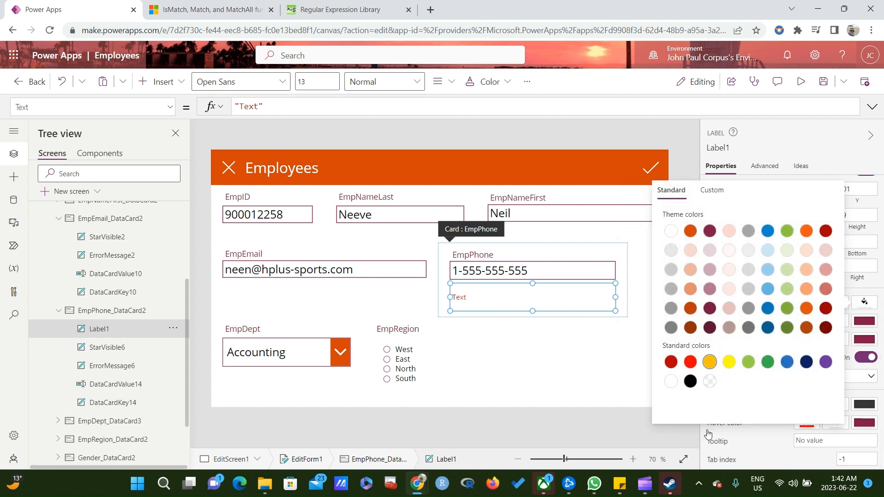
pyautogui.click(709, 362)
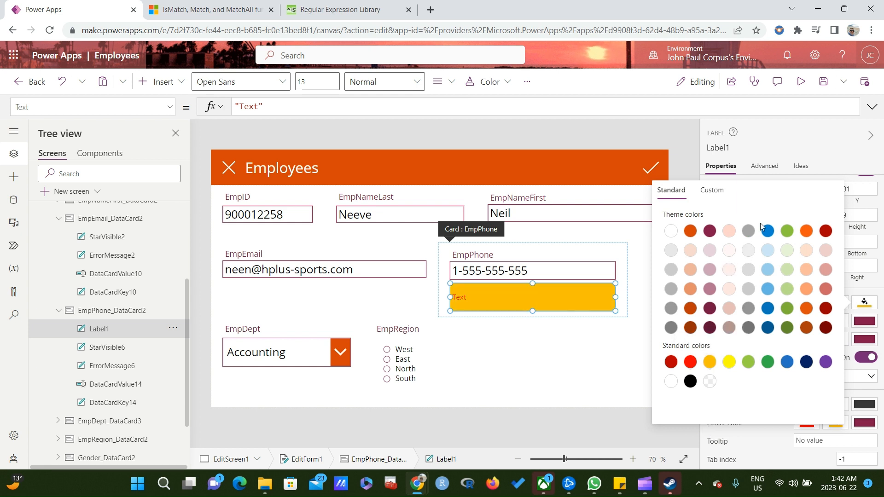
pyautogui.scroll(3, 774, 391)
pyautogui.scroll(2, 800, 369)
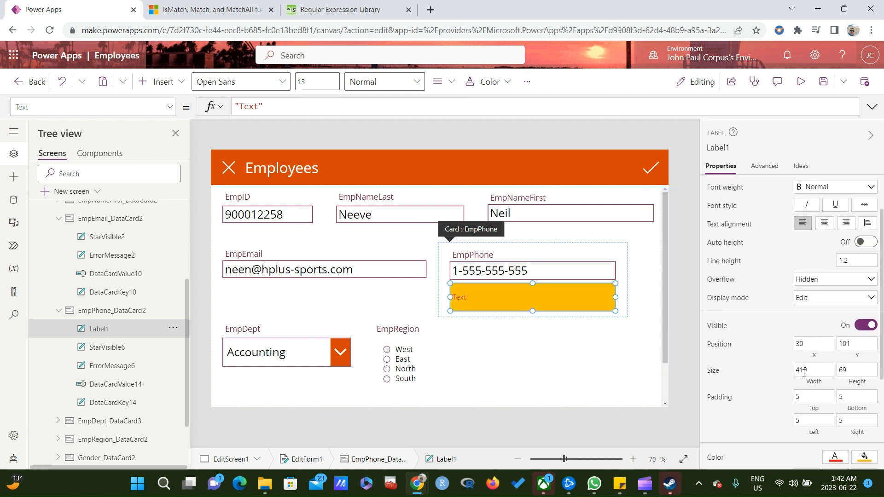
pyautogui.hotkey('ctrl', 'e')
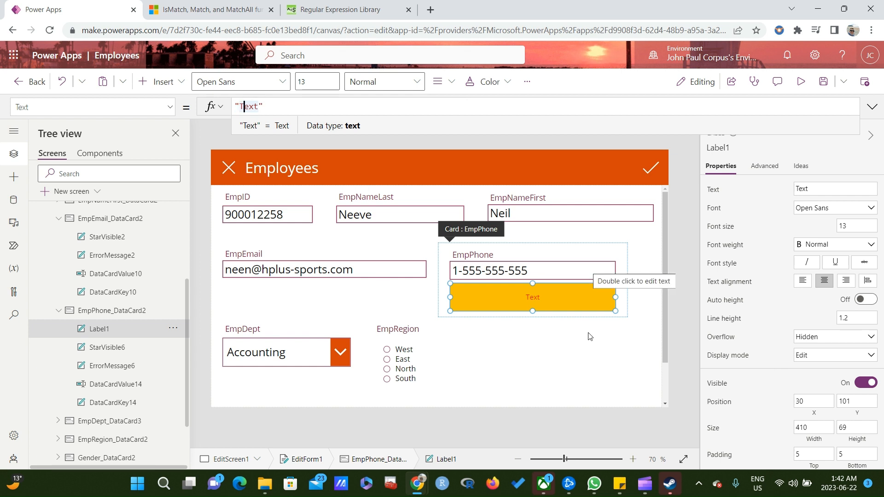
# Clear the label's default text, leaving an empty string between the quotation marks.
pyautogui.write('Plea')
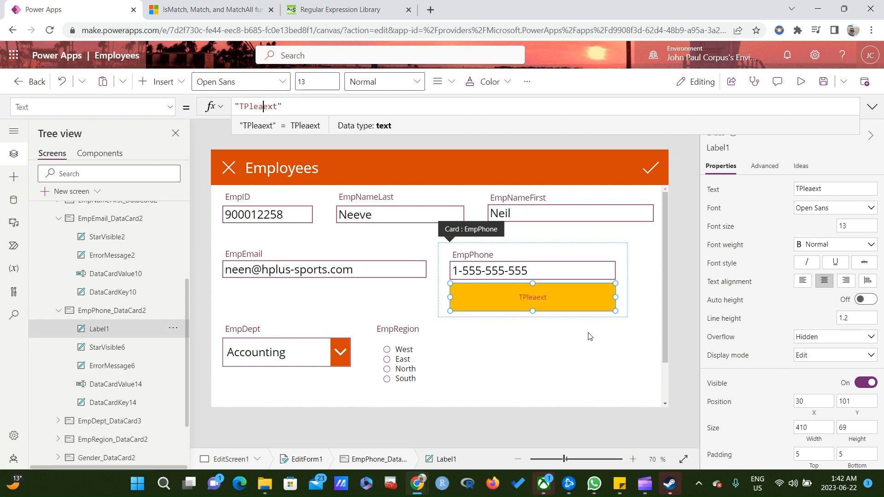
pyautogui.press('BackSpace')
pyautogui.press('BackSpace')
pyautogui.press('BackSpace')
pyautogui.press('BackSpace')
pyautogui.press('BackSpace')
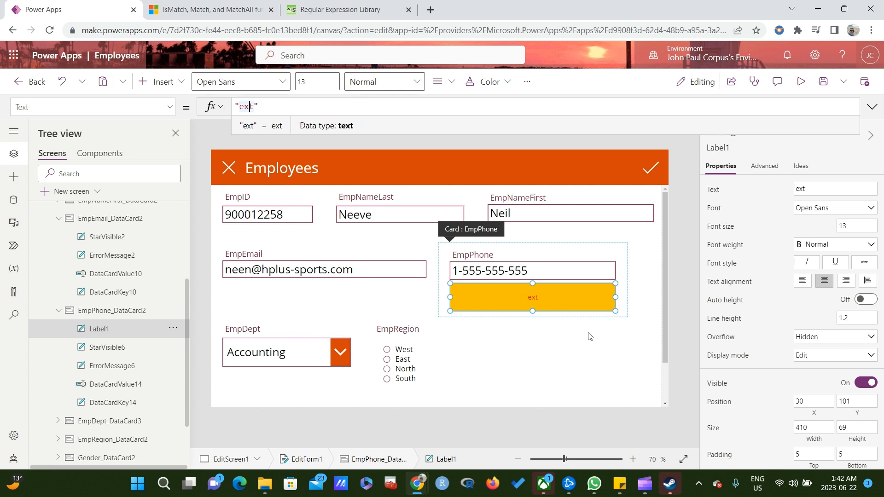
pyautogui.press('BackSpace')
pyautogui.press('BackSpace')
pyautogui.press('Delete')
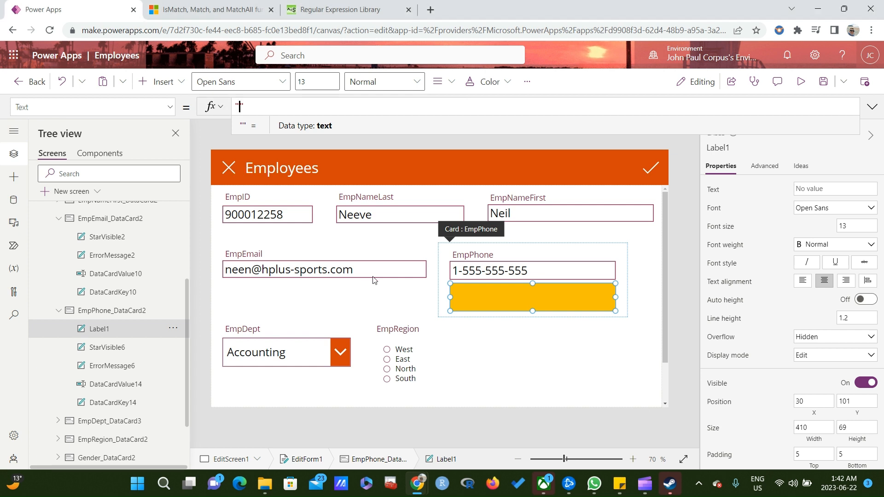
# Set the label's text to "Please enter phone number as 1-###-###-####".
pyautogui.write('Please ent')
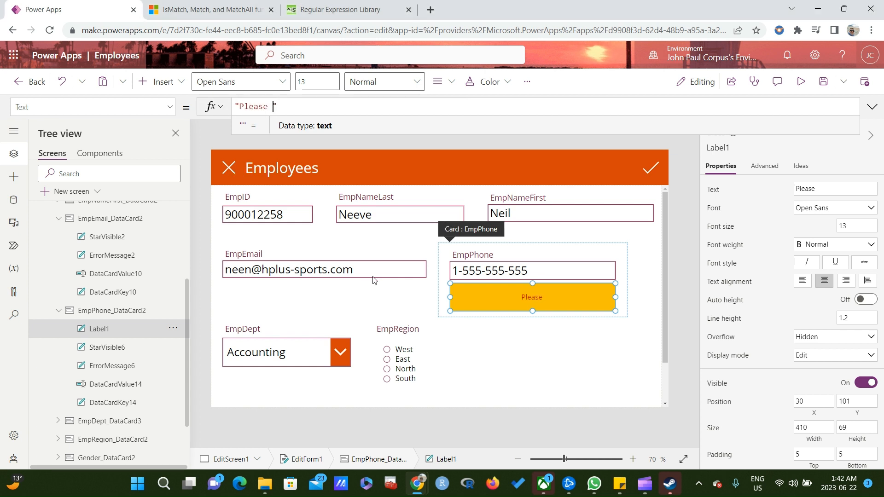
pyautogui.write('er P')
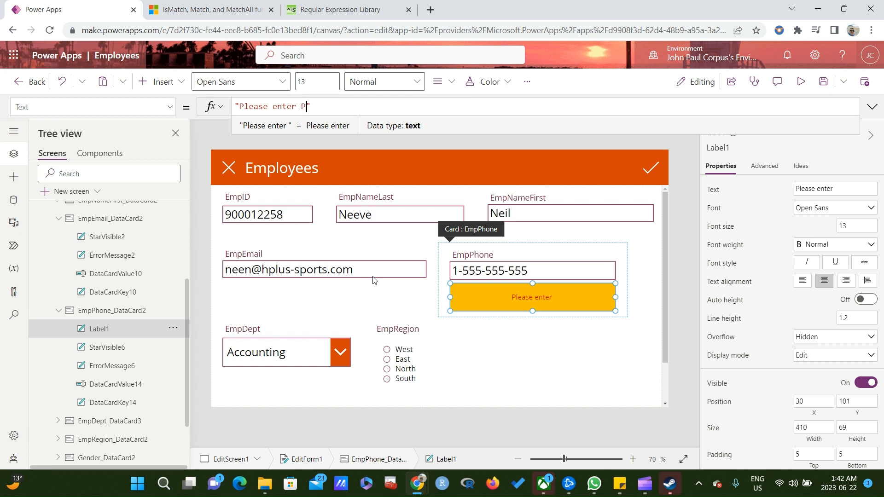
pyautogui.press('BackSpace')
pyautogui.write('phone ')
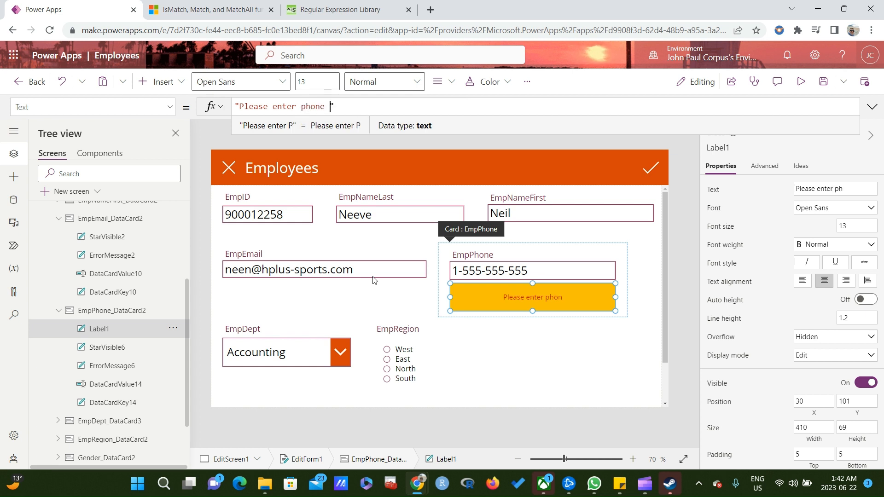
pyautogui.write('number ')
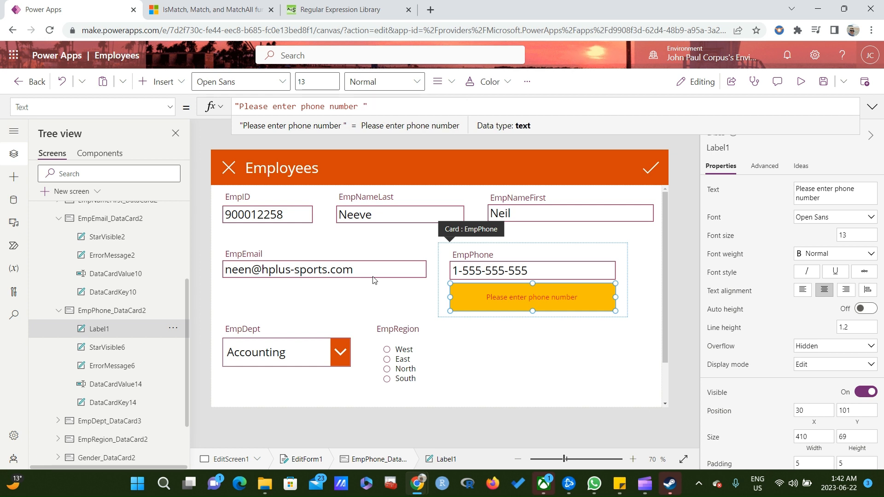
pyautogui.write('as ')
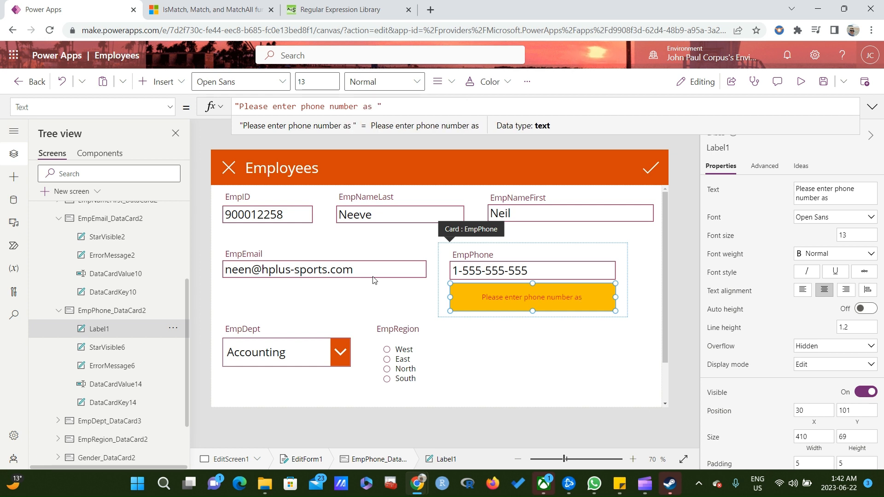
pyautogui.write('1')
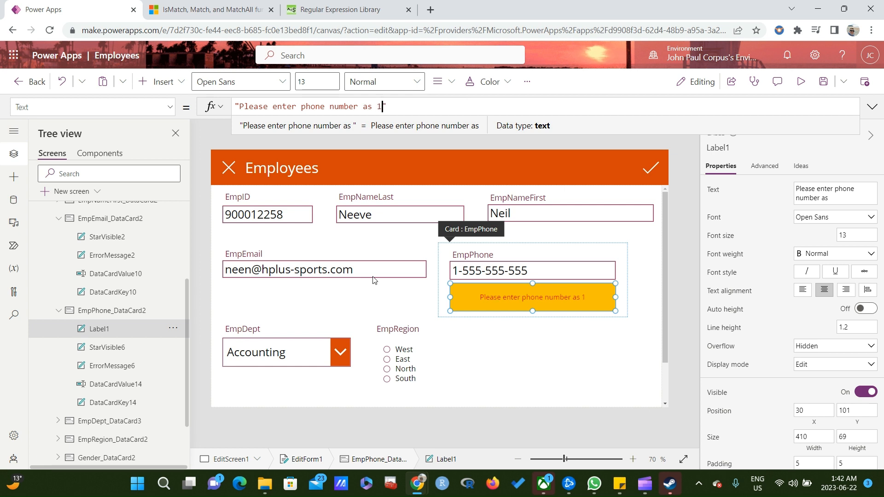
pyautogui.write('-')
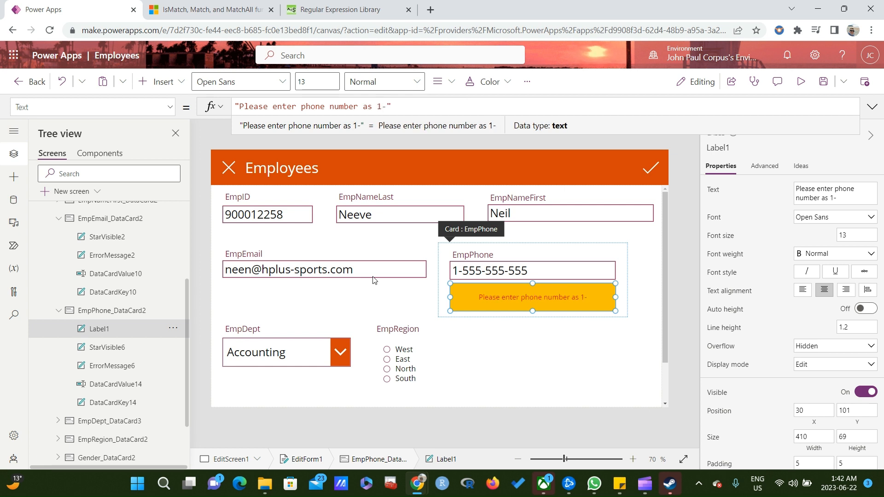
pyautogui.write('###-')
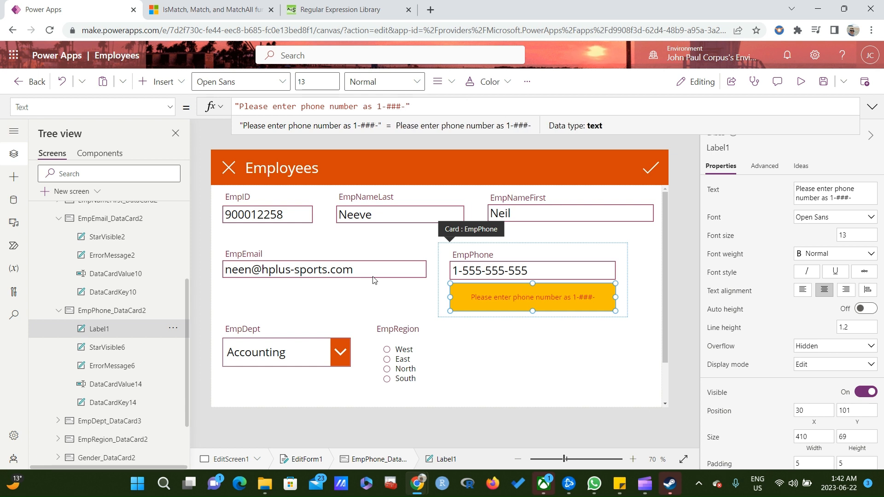
pyautogui.write('###-###-')
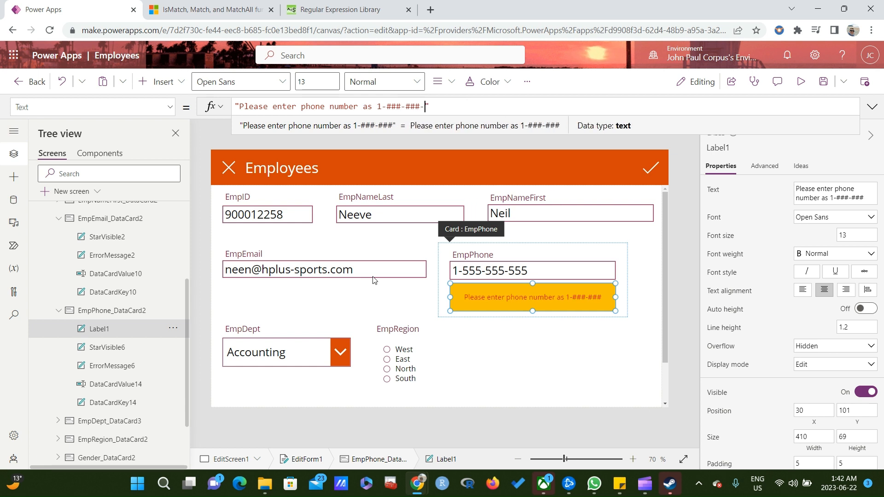
pyautogui.write('##')
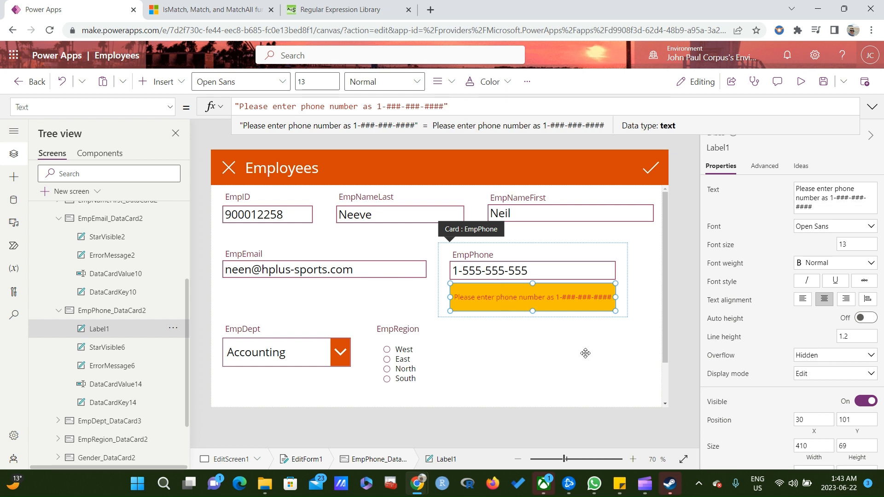
# Set the label's font size to 12.
pyautogui.click(849, 245)
pyautogui.write('12')
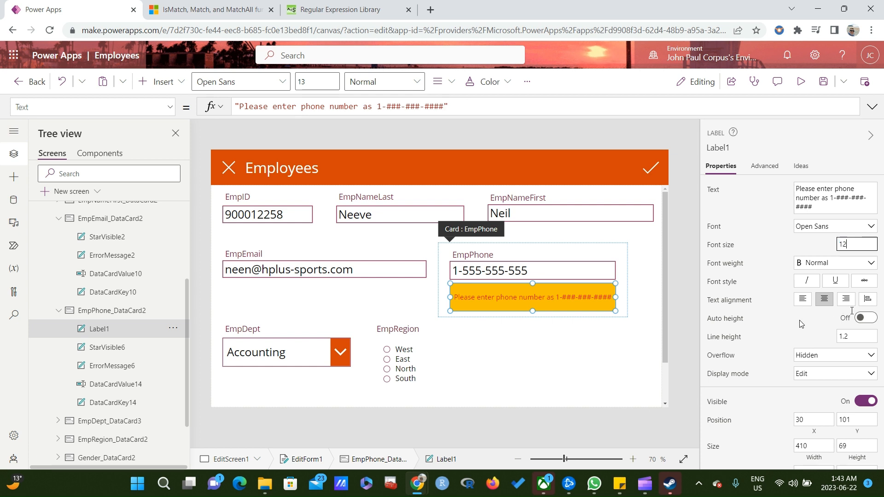
pyautogui.click(585, 421)
pyautogui.click(584, 370)
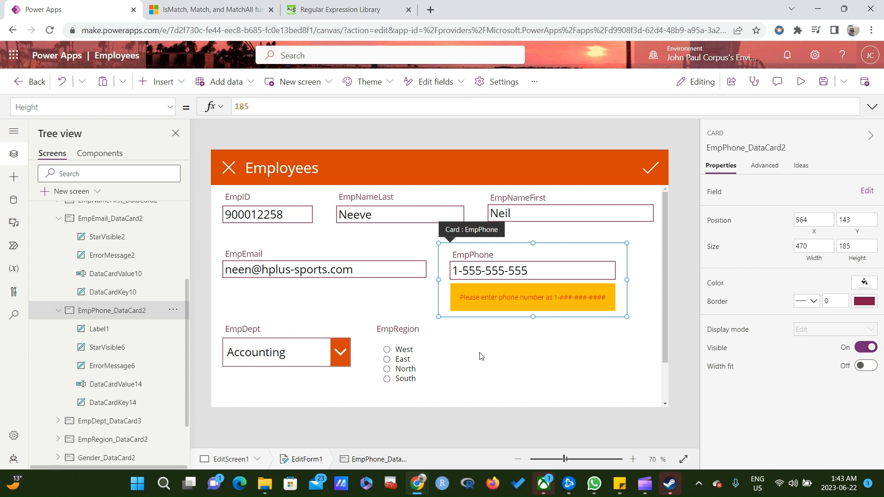
# Open the Visible property of the phone format label for formula editing.
pyautogui.click(526, 298)
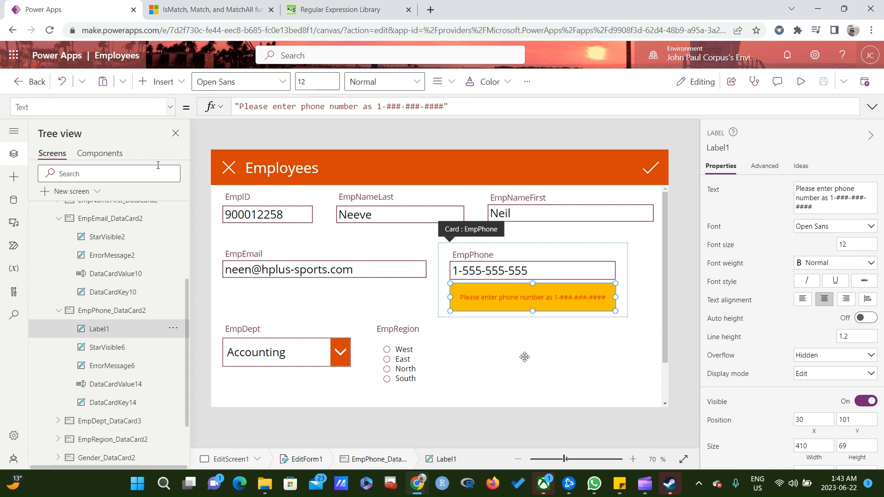
pyautogui.click(170, 107)
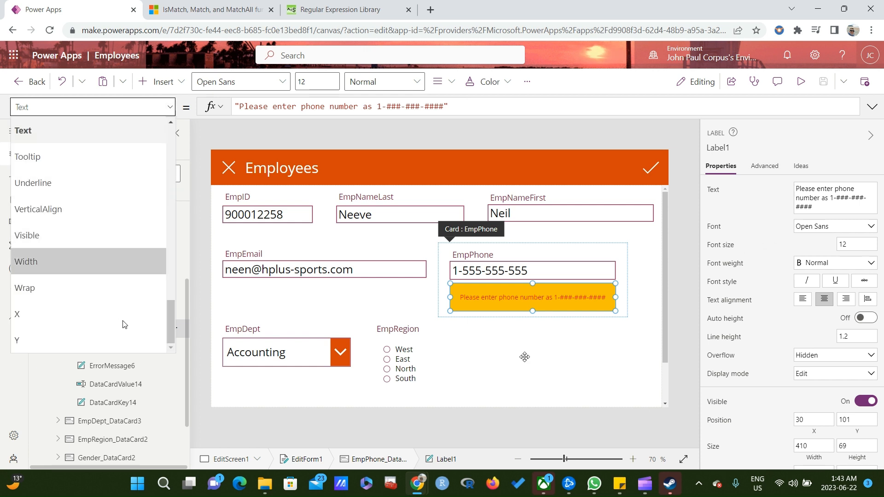
pyautogui.write('Visible')
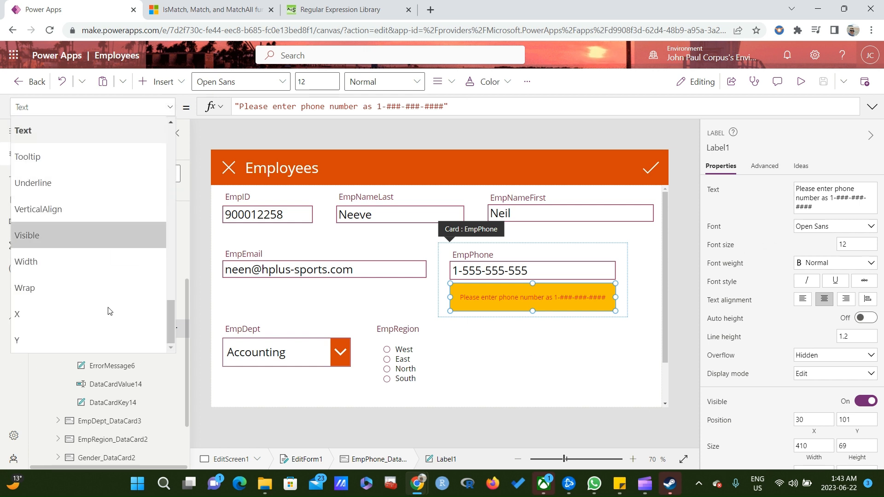
pyautogui.press('Return')
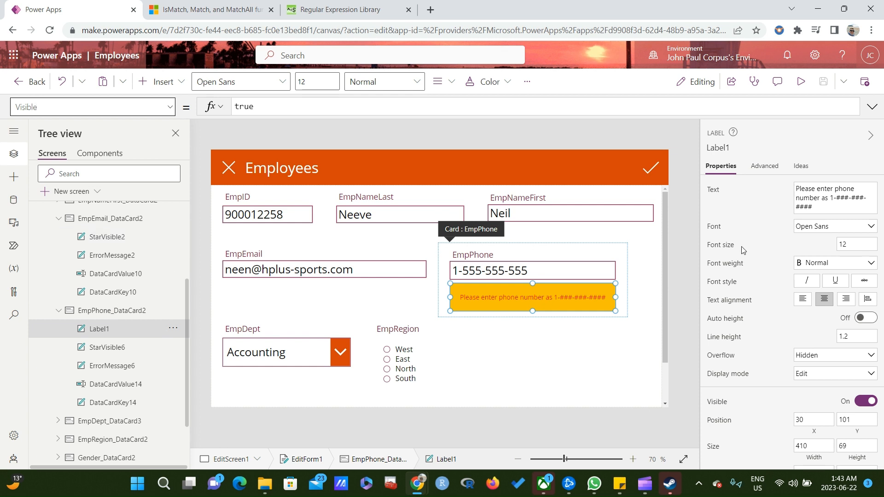
# Look through the phone format label's advanced properties.
pyautogui.click(765, 166)
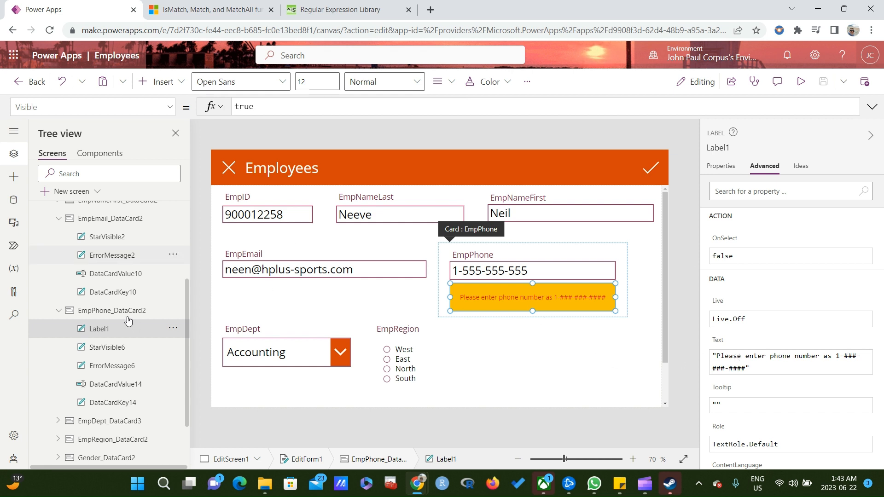
pyautogui.click(556, 320)
pyautogui.click(621, 322)
pyautogui.scroll(-5, 809, 372)
pyautogui.scroll(3, 809, 368)
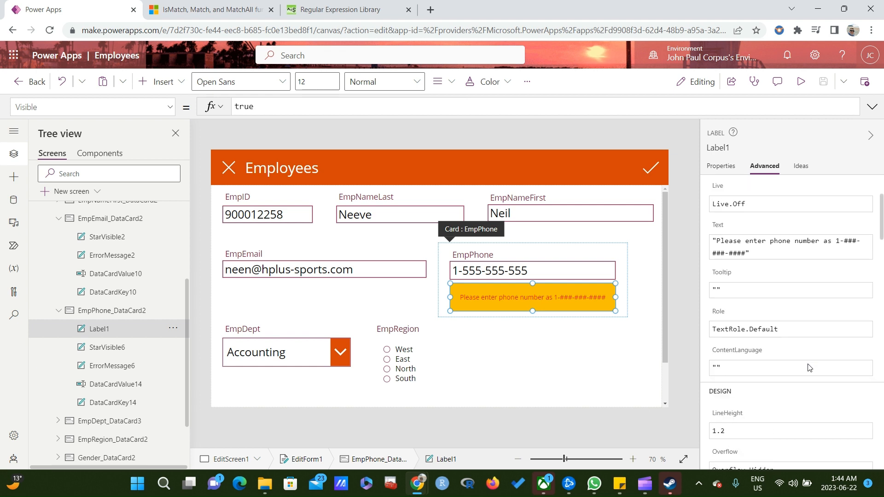
pyautogui.scroll(2, 809, 369)
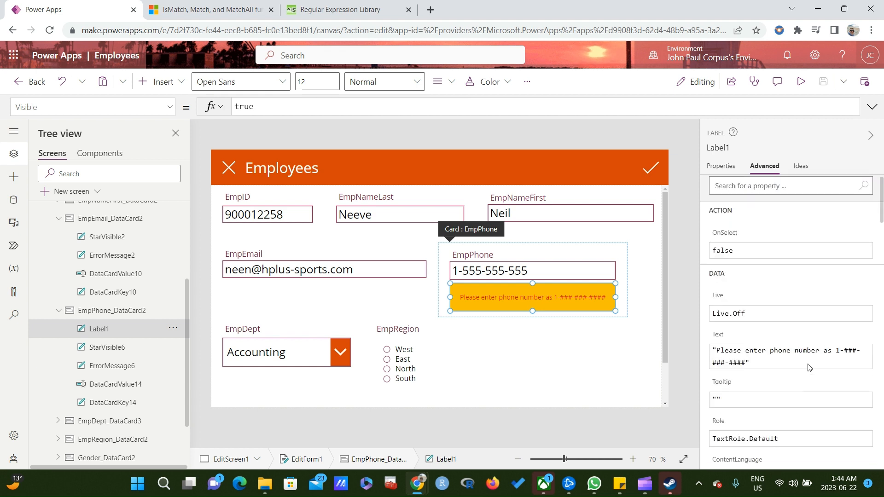
pyautogui.scroll(-6, 809, 367)
pyautogui.scroll(-5, 810, 366)
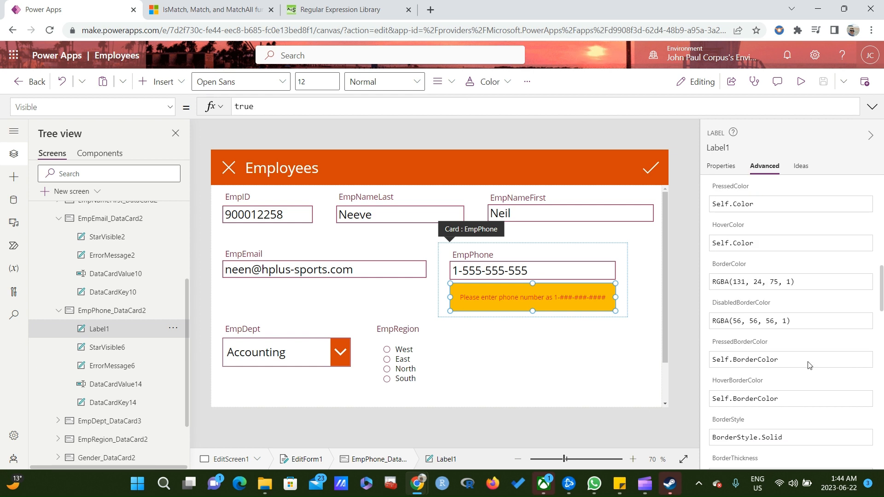
# Set the HintText of the EmpPhone text input to "1-###-###-####".
pyautogui.click(554, 273)
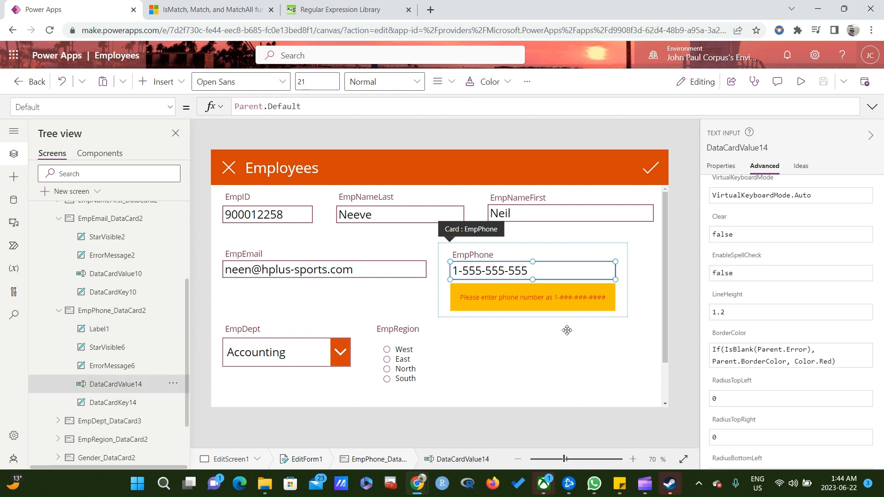
pyautogui.scroll(5, 791, 355)
pyautogui.scroll(1, 792, 355)
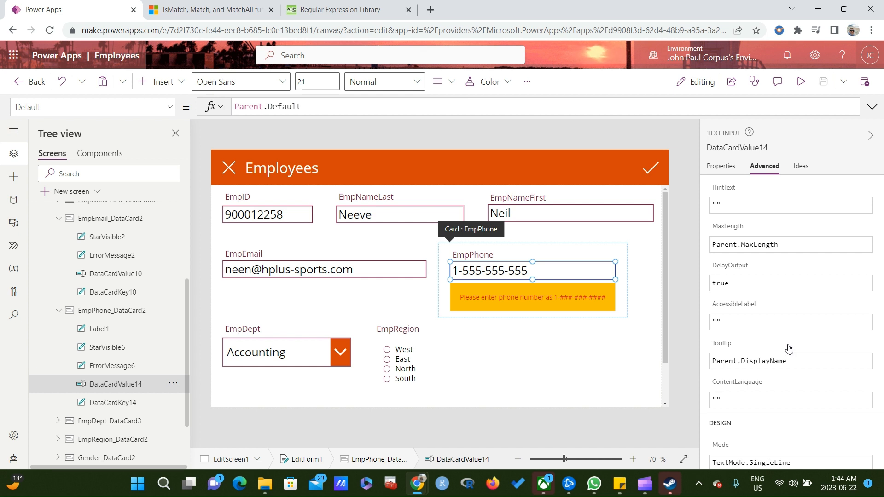
pyautogui.scroll(3, 789, 349)
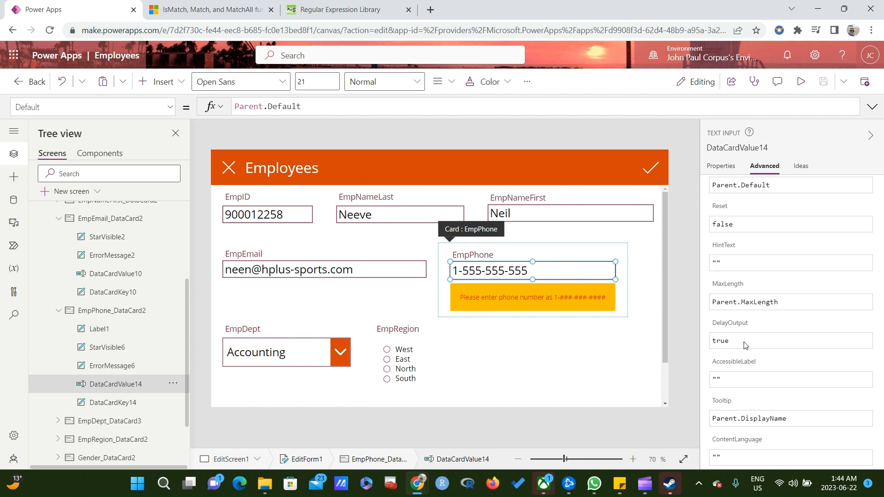
pyautogui.write('1')
pyautogui.write('-')
pyautogui.write('###')
pyautogui.write('-###-#')
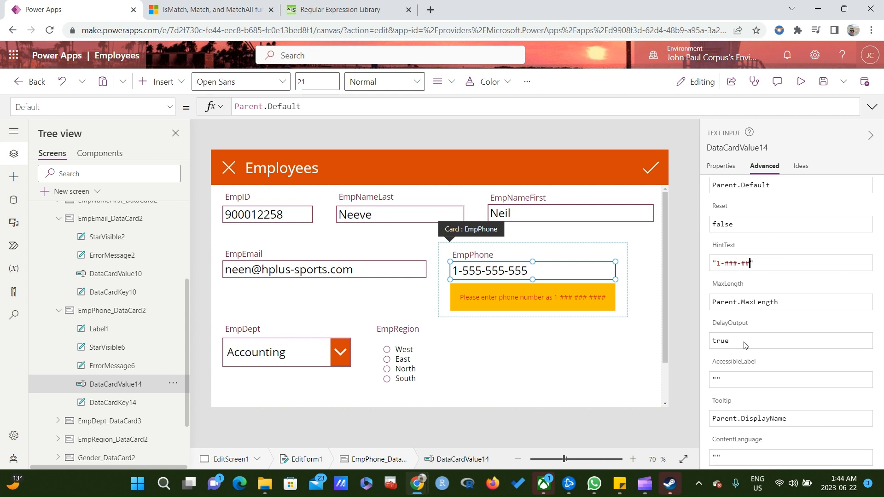
pyautogui.write('###')
# Clear the Visible formula of the phone format label in the EmpPhone card.
pyautogui.click(515, 301)
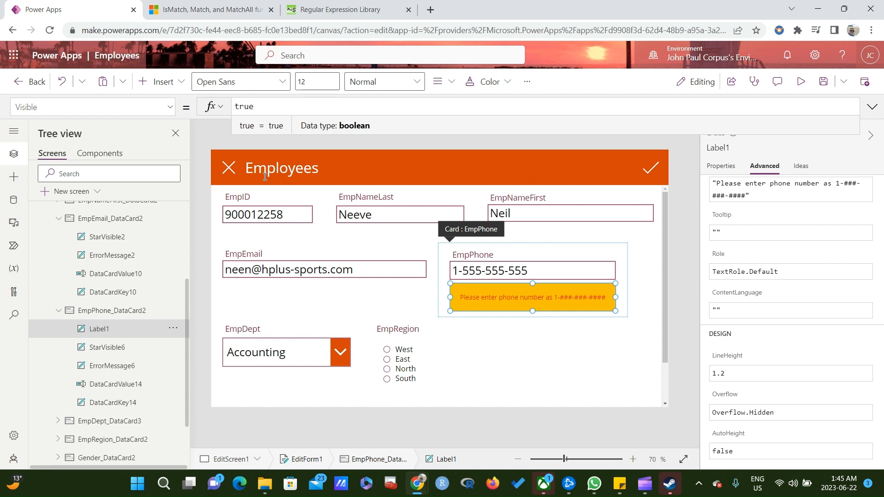
pyautogui.press('BackSpace')
pyautogui.press('BackSpace')
pyautogui.press('BackSpace')
pyautogui.press('BackSpace')
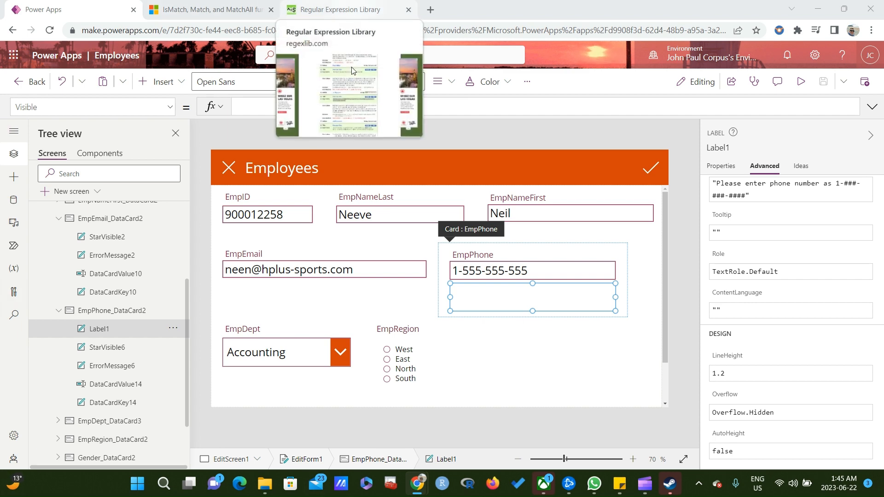
# Look over the email patterns in the Regular Expression Library and the Microsoft Learn article on IsMatch.
pyautogui.click(344, 79)
pyautogui.scroll(7, 488, 299)
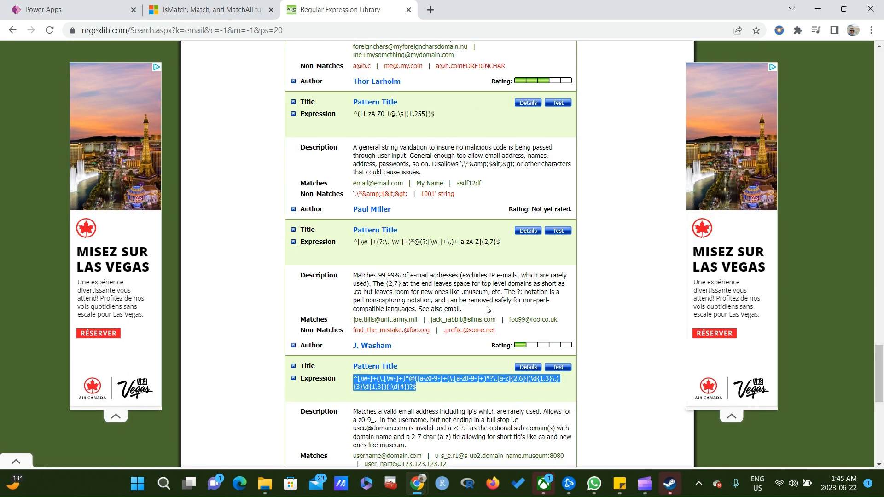
pyautogui.scroll(16, 488, 310)
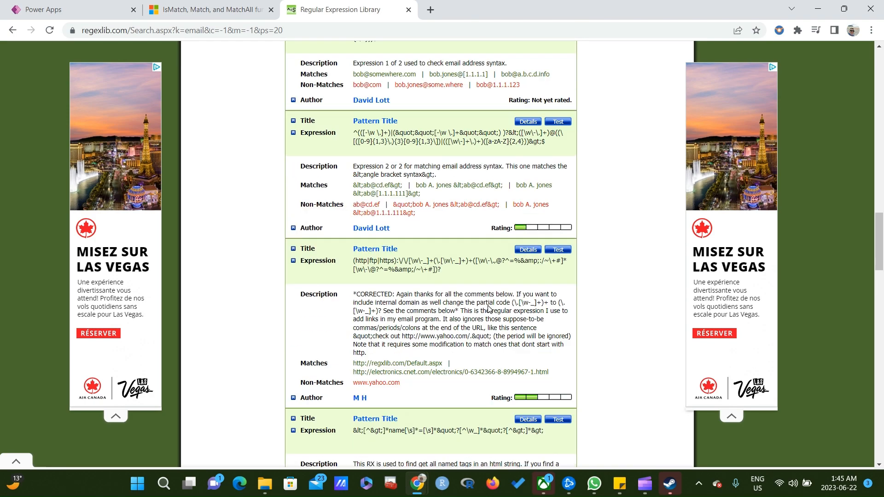
pyautogui.scroll(12, 492, 308)
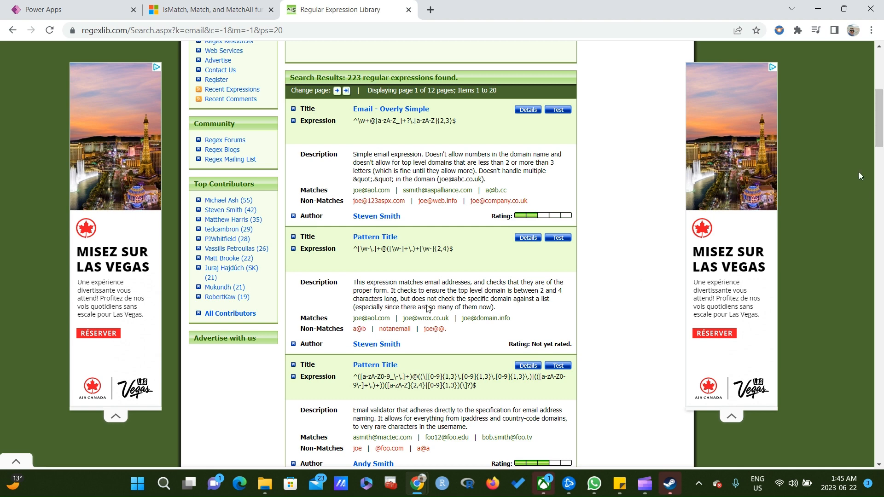
pyautogui.scroll(6, 425, 302)
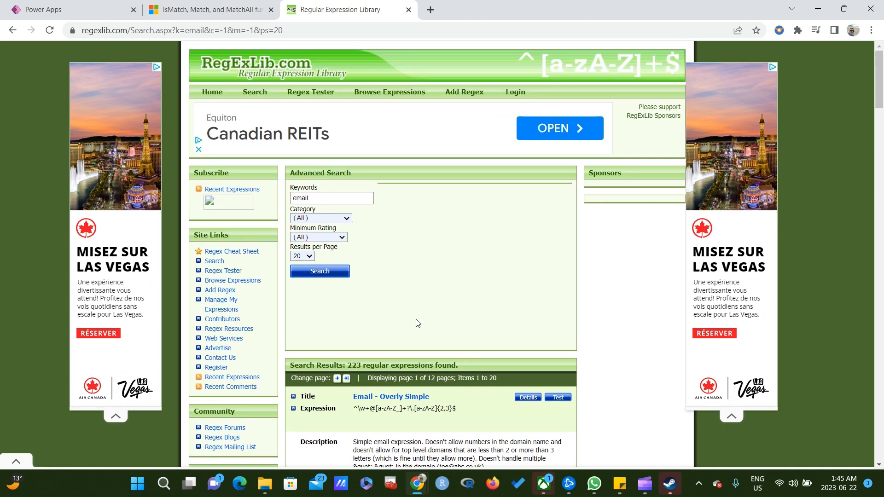
pyautogui.scroll(-3, 418, 323)
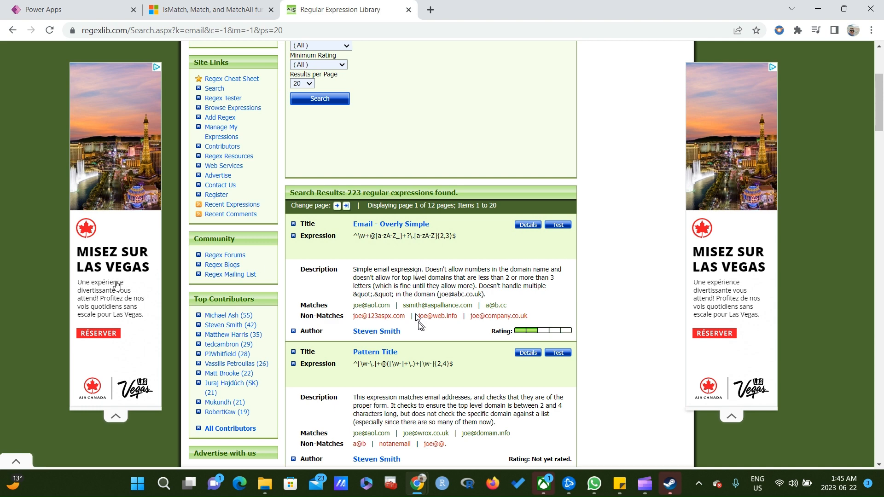
pyautogui.scroll(3, 420, 325)
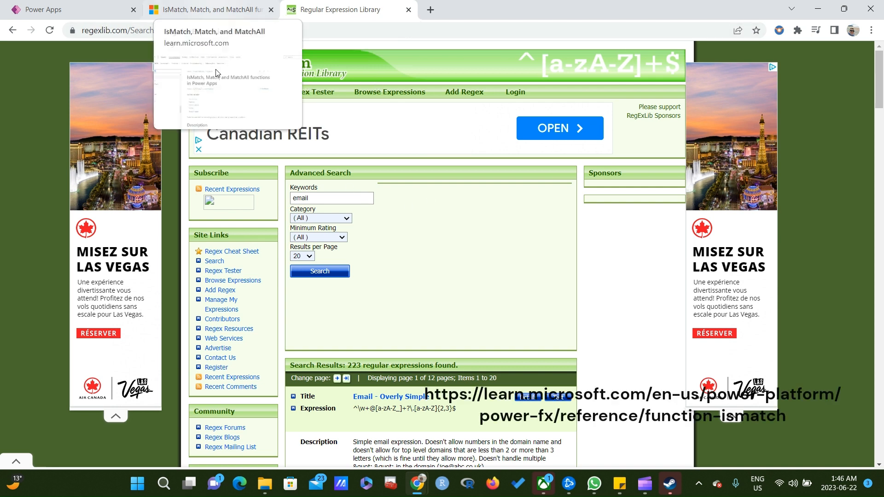
pyautogui.click(207, 9)
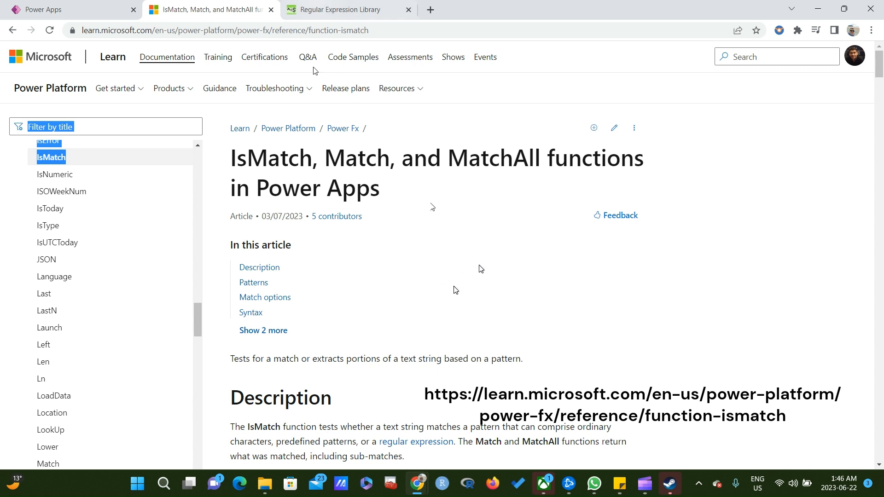
pyautogui.click(346, 10)
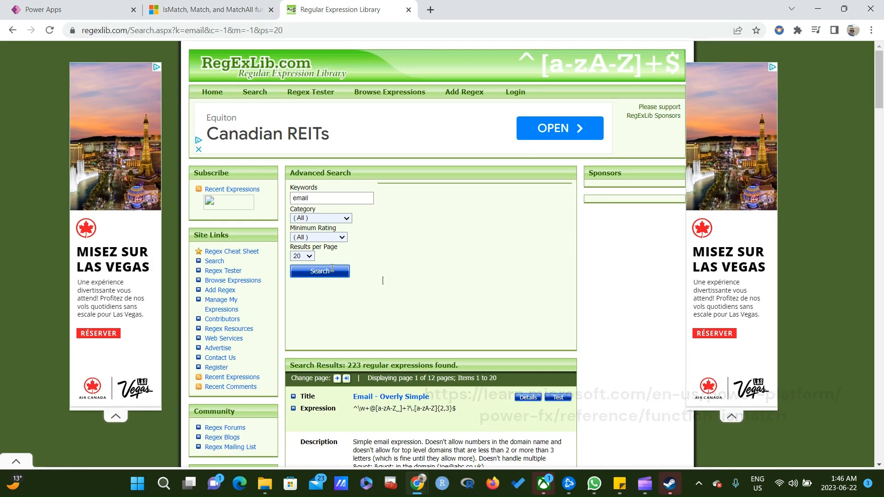
# Search the Regular Expression Library for the keyword "phone".
pyautogui.moveTo(316, 198); pyautogui.dragTo(291, 202)
pyautogui.write('phone')
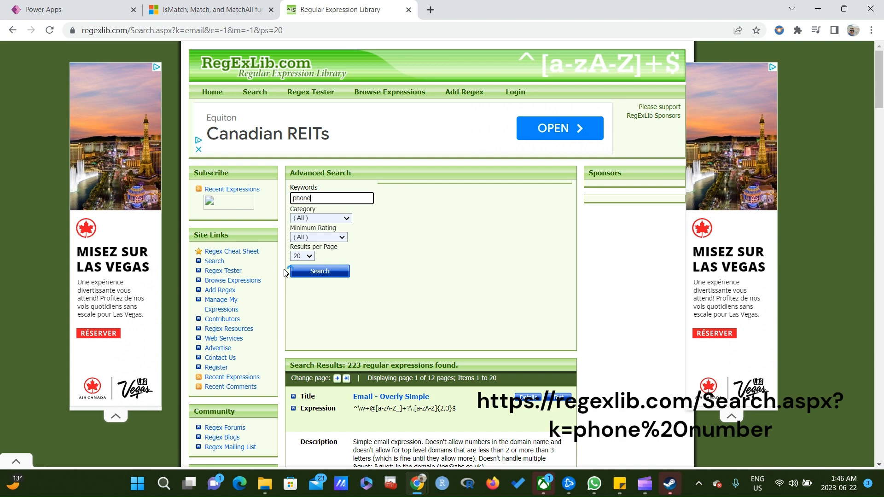
pyautogui.press('Return')
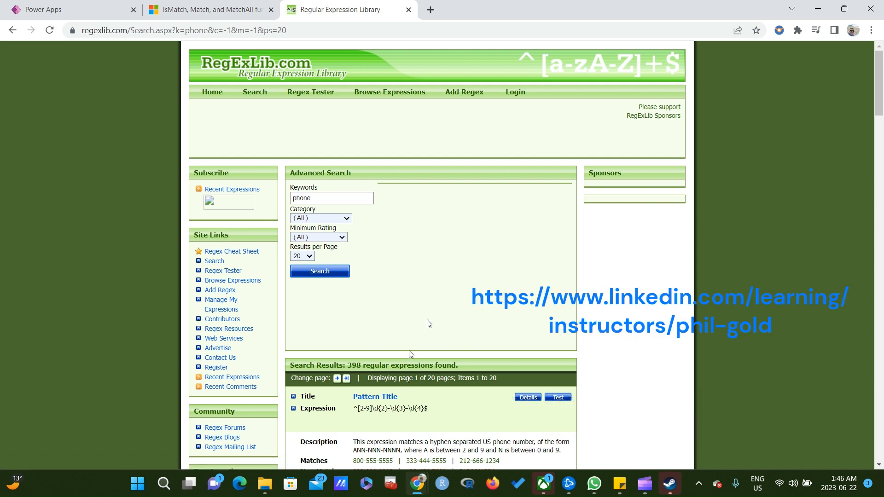
# Copy the US phone number expression that allows an optional leading 1, a required area code and optional space or dash dividers.
pyautogui.scroll(-3, 423, 395)
pyautogui.scroll(-2, 424, 395)
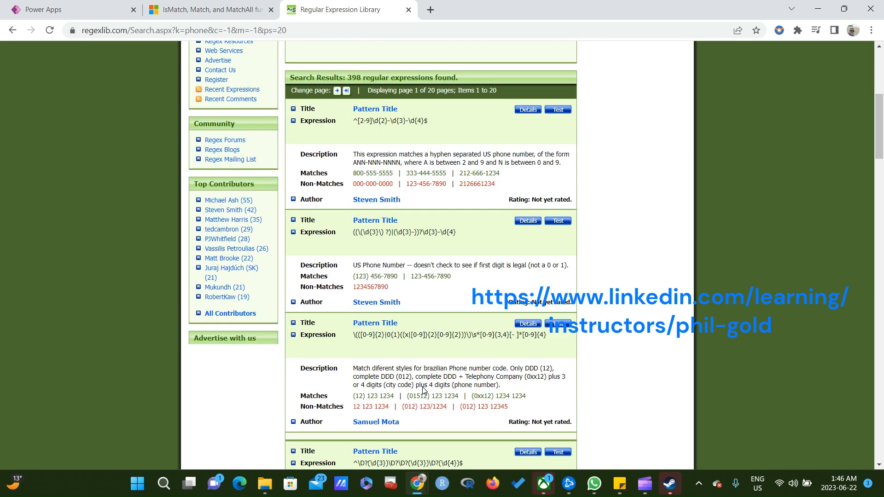
pyautogui.scroll(4, 412, 332)
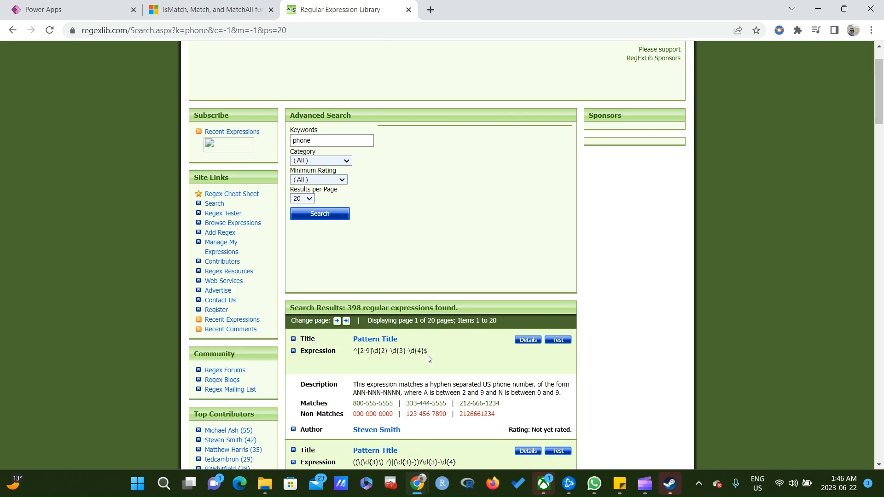
pyautogui.scroll(-4, 428, 359)
pyautogui.scroll(-2, 428, 358)
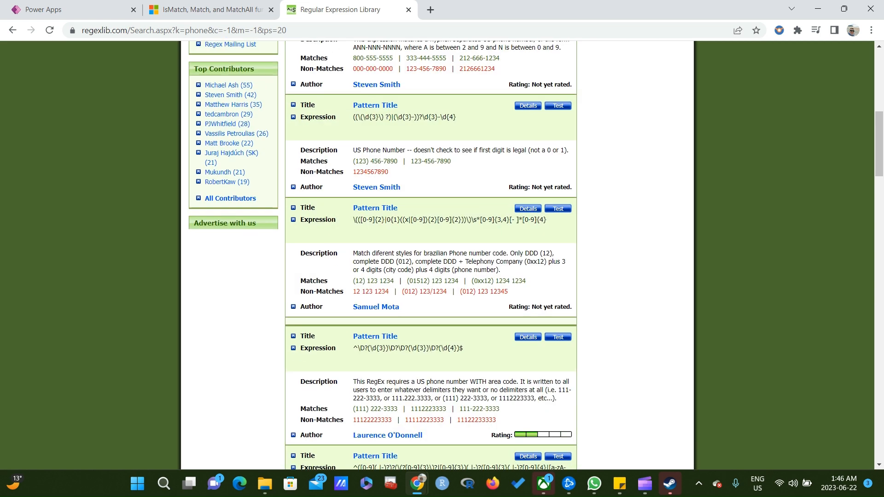
pyautogui.scroll(-2, 456, 375)
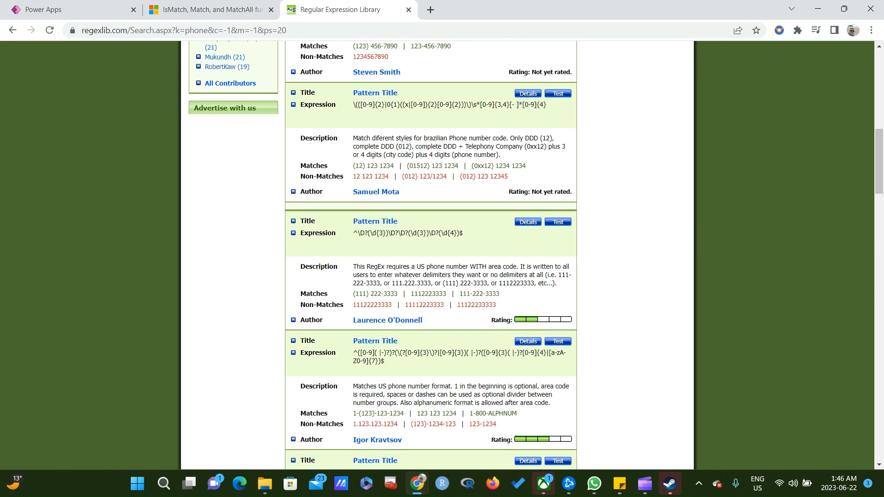
pyautogui.scroll(1, 455, 373)
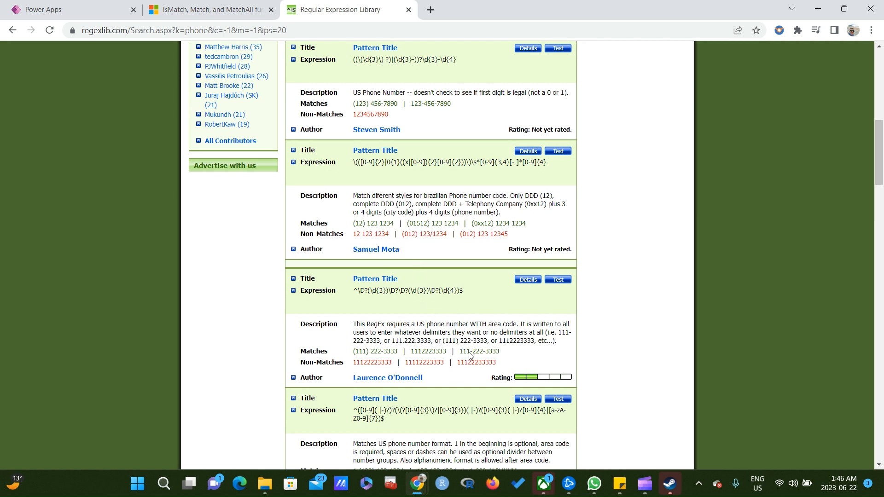
pyautogui.scroll(3, 469, 349)
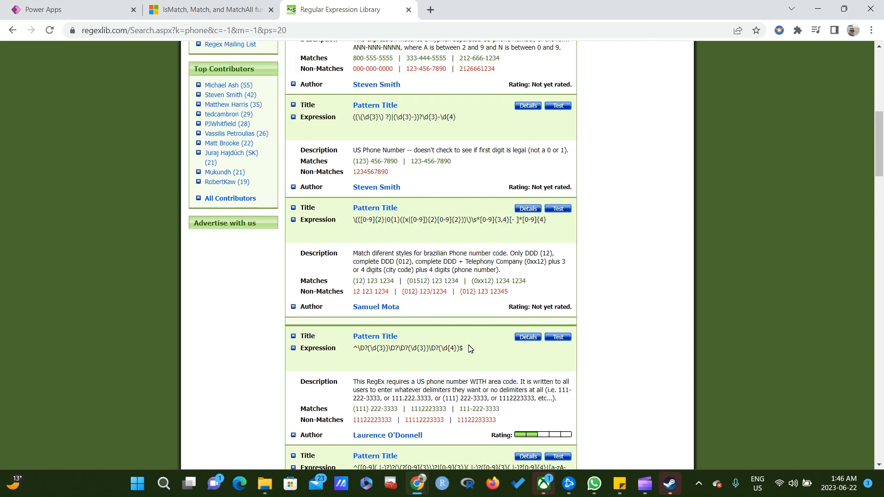
pyautogui.scroll(-3, 470, 347)
pyautogui.scroll(-6, 468, 346)
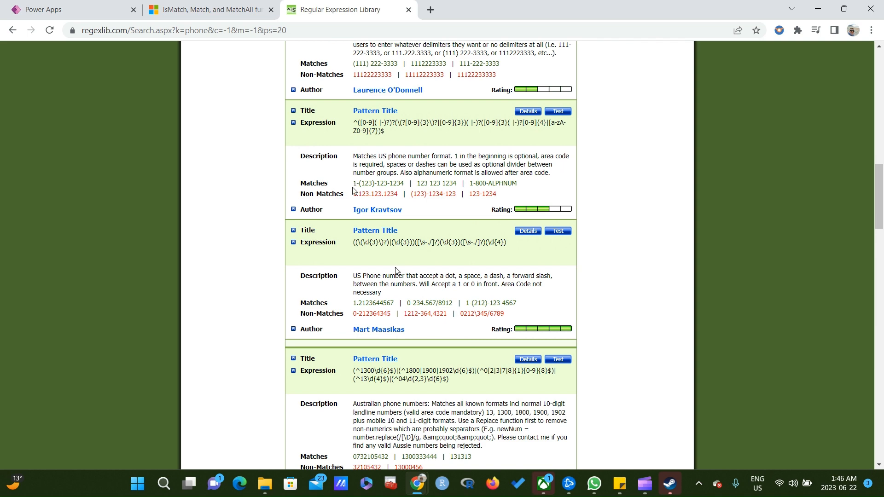
pyautogui.moveTo(353, 122); pyautogui.dragTo(385, 131)
pyautogui.hotkey('ctrl', 'c')
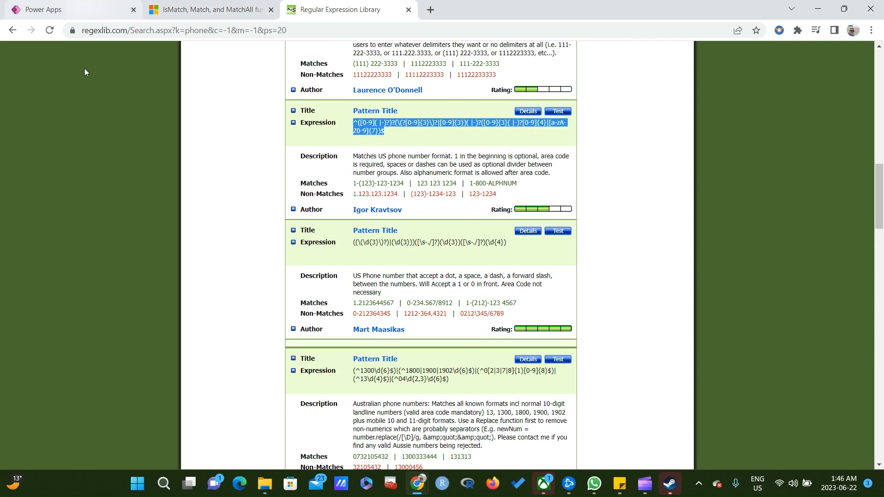
# Return to Power Apps and start the phone format label's Visible formula with If(IsMatch(.
pyautogui.click(73, 9)
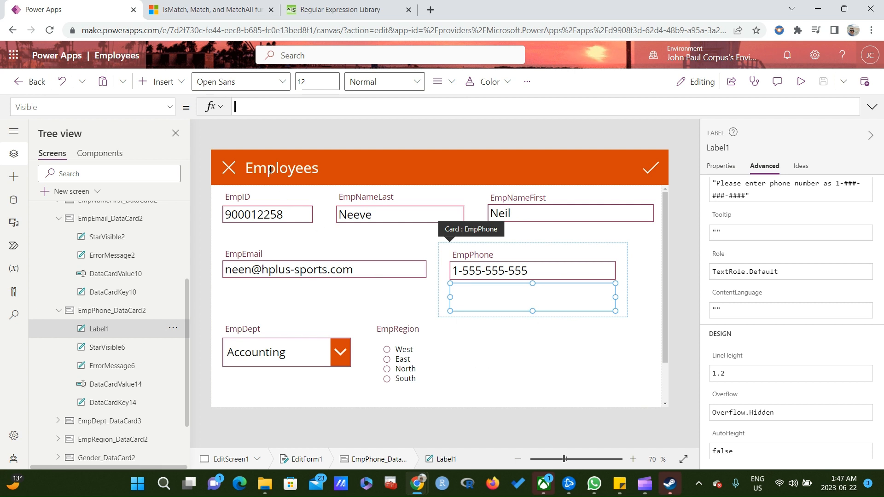
pyautogui.write('If(')
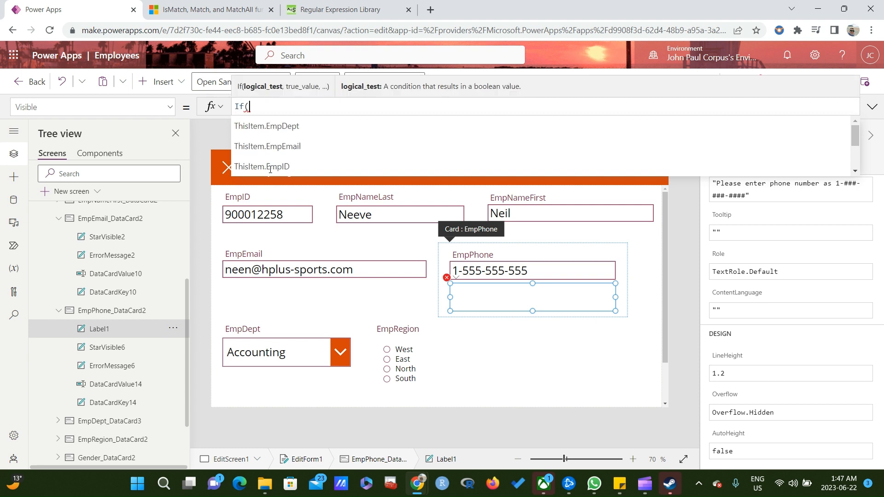
pyautogui.write('ismatch')
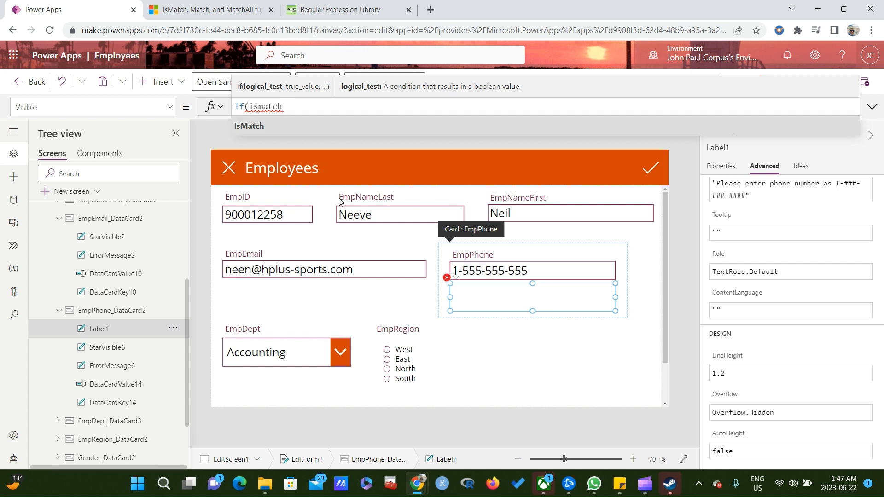
pyautogui.press('Tab')
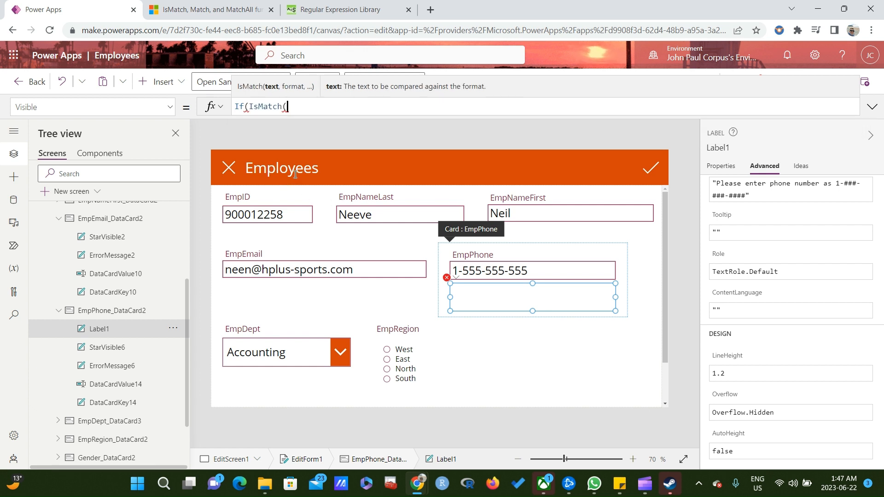
pyautogui.write('(tx')
pyautogui.press('BackSpace')
pyautogui.press('BackSpace')
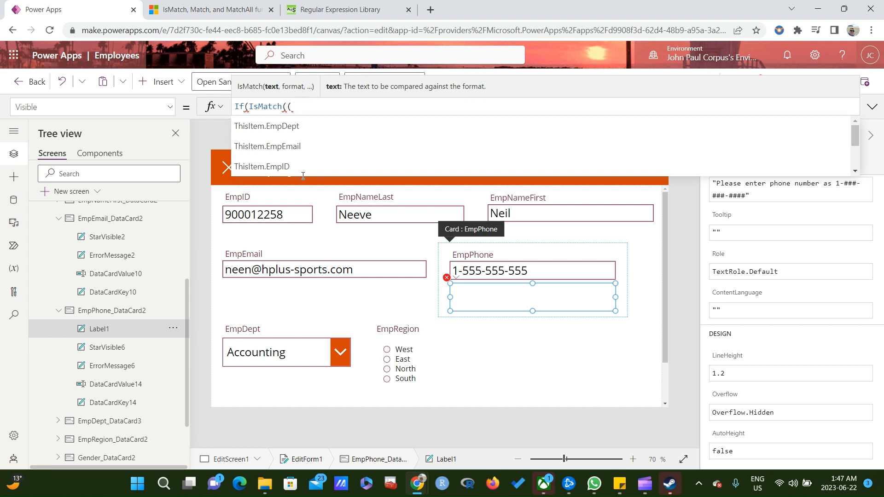
pyautogui.press('BackSpace')
# Enter DataCardValue14.Text followed by a comma as the text argument of IsMatch in the Visible formula.
pyautogui.write('Data')
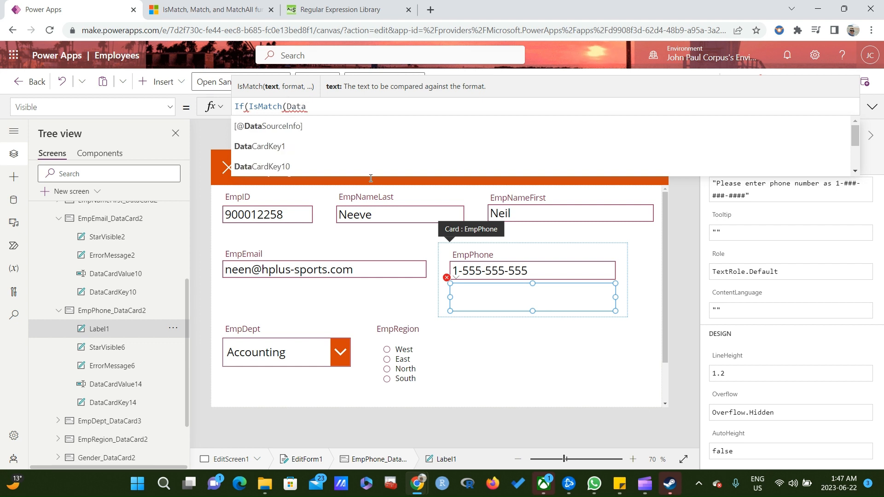
pyautogui.write('Card')
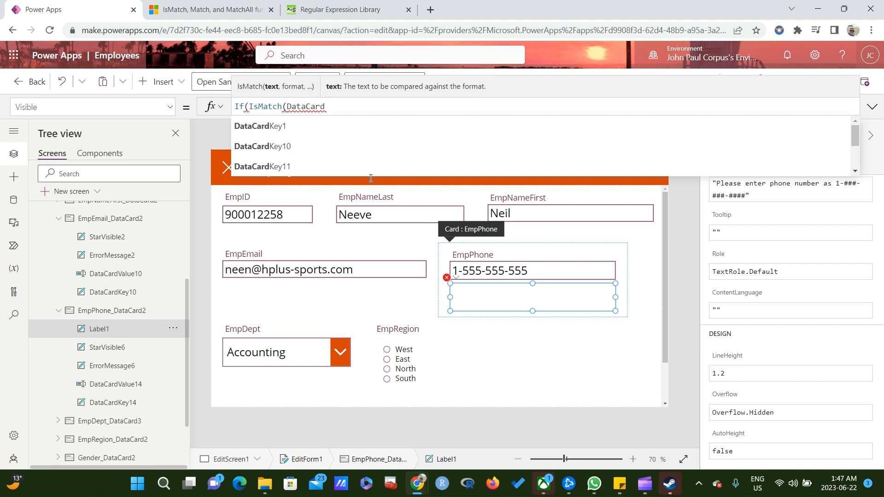
pyautogui.write('Value14')
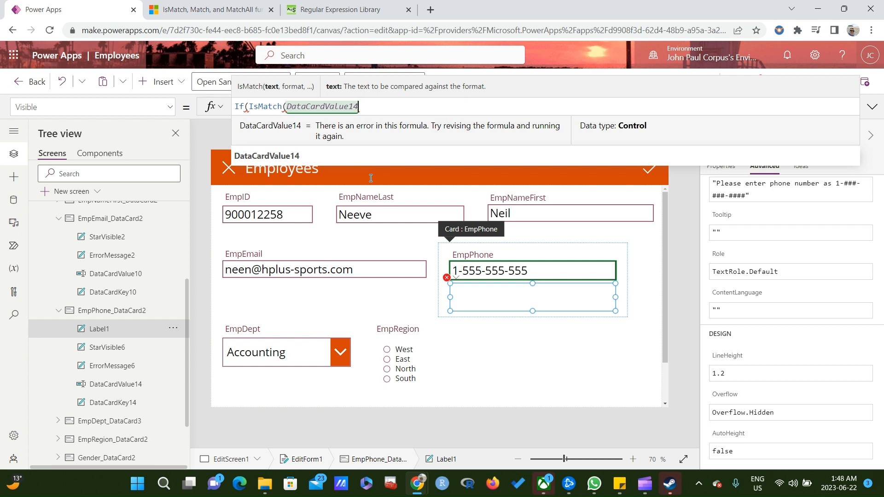
pyautogui.write('.Text')
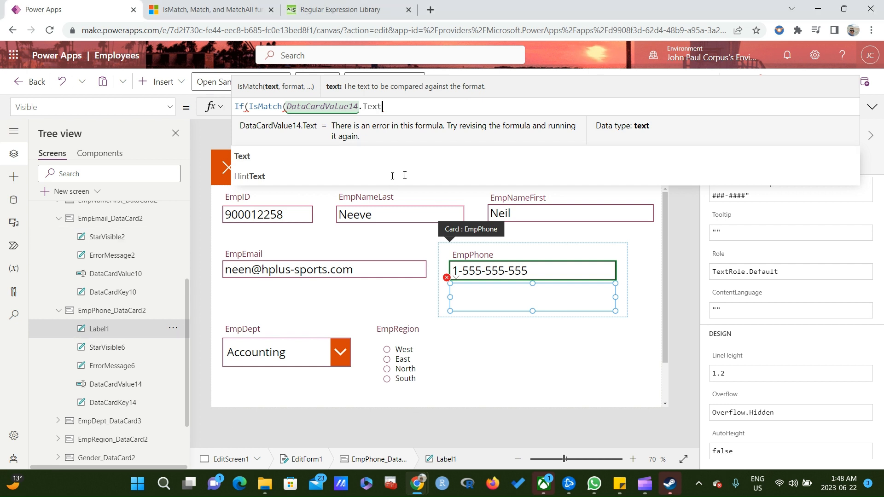
pyautogui.write(',,')
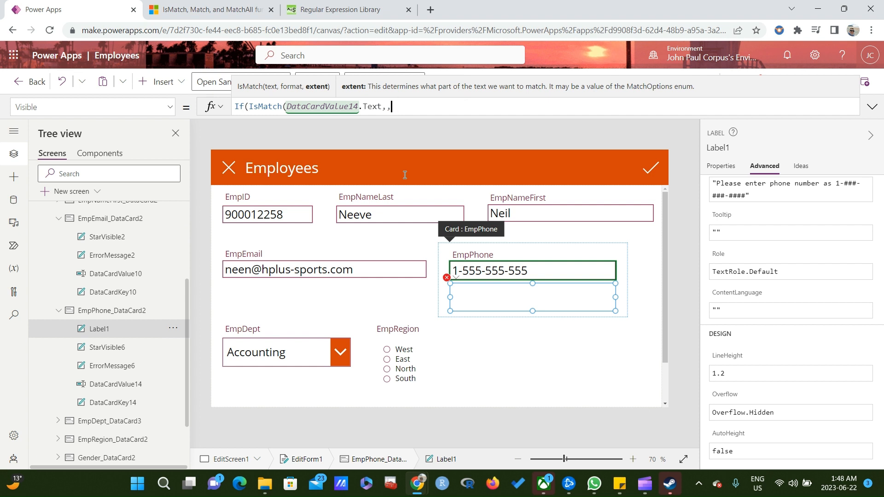
pyautogui.press('BackSpace')
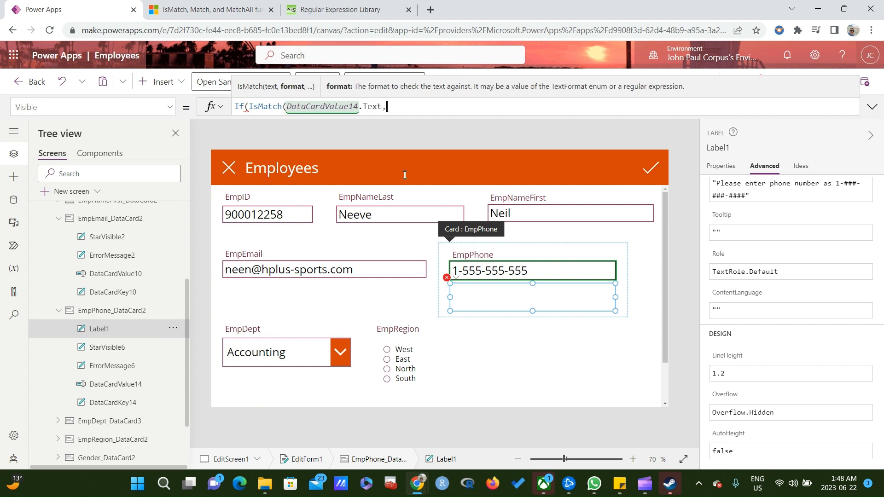
# Paste the copied phone expression in double quotes as the format argument of IsMatch and close the IsMatch function.
pyautogui.write('"')
pyautogui.hotkey('ctrl', 'v')
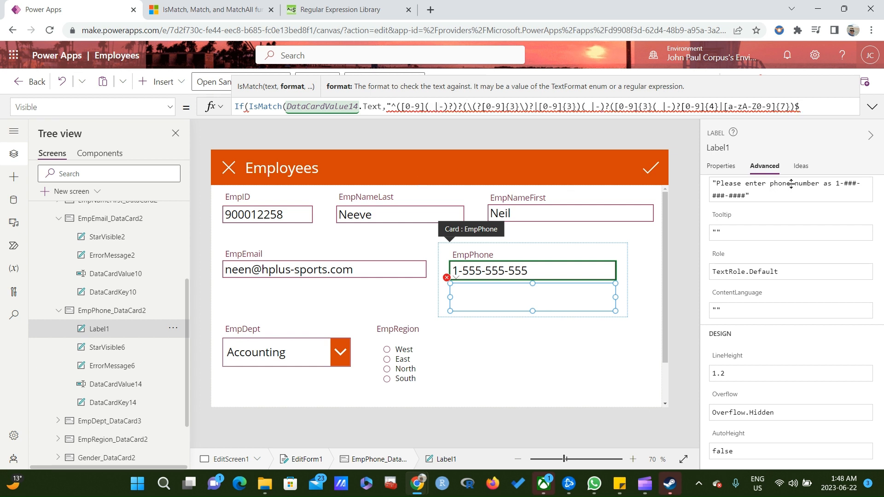
pyautogui.write('"')
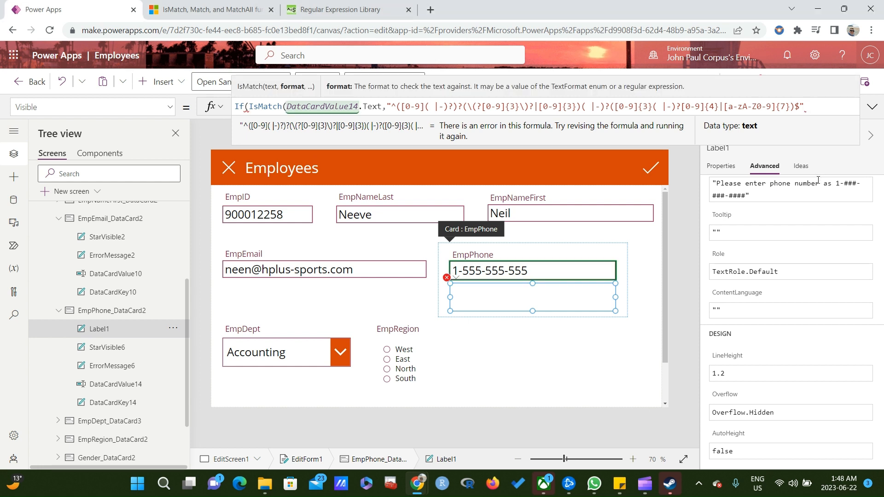
pyautogui.write(')')
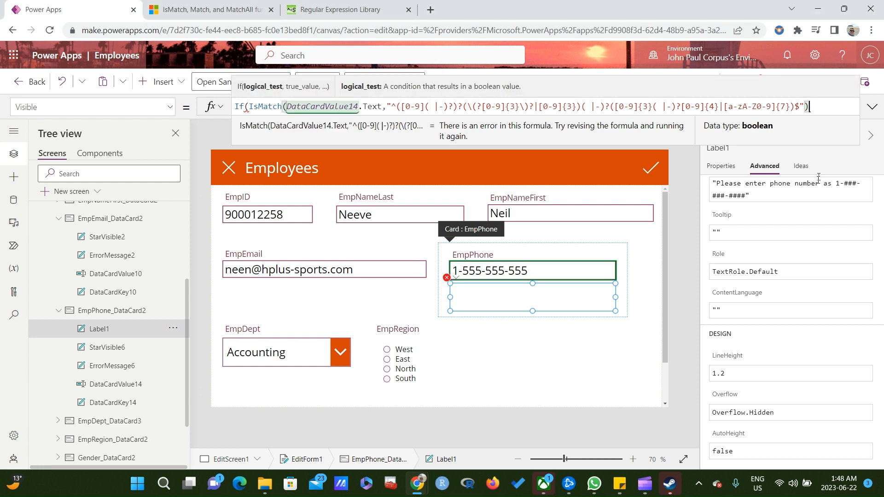
# Finish the label's Visible formula by returning false for a match and true otherwise, and close the If function.
pyautogui.write(',fa')
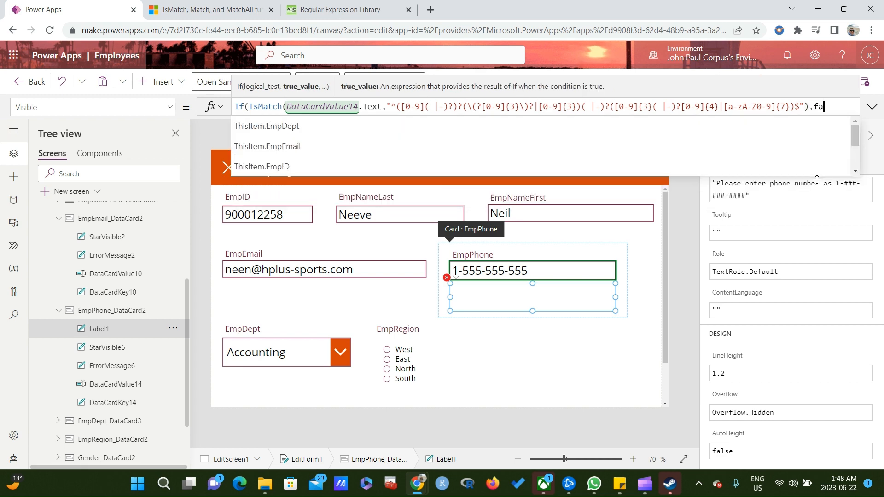
pyautogui.write('lse,true')
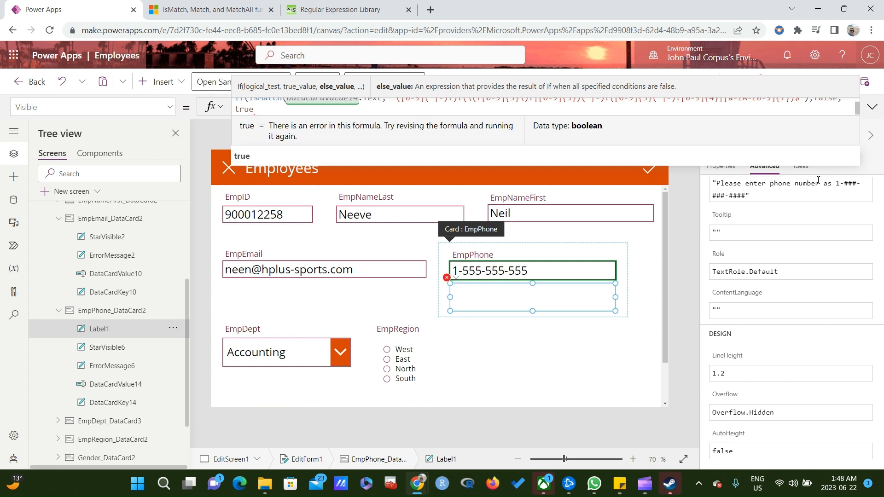
pyautogui.write(')')
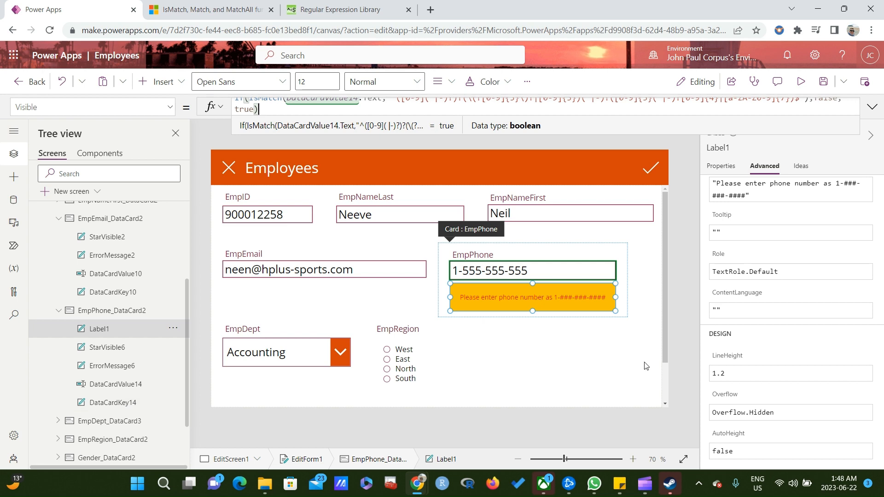
pyautogui.click(678, 345)
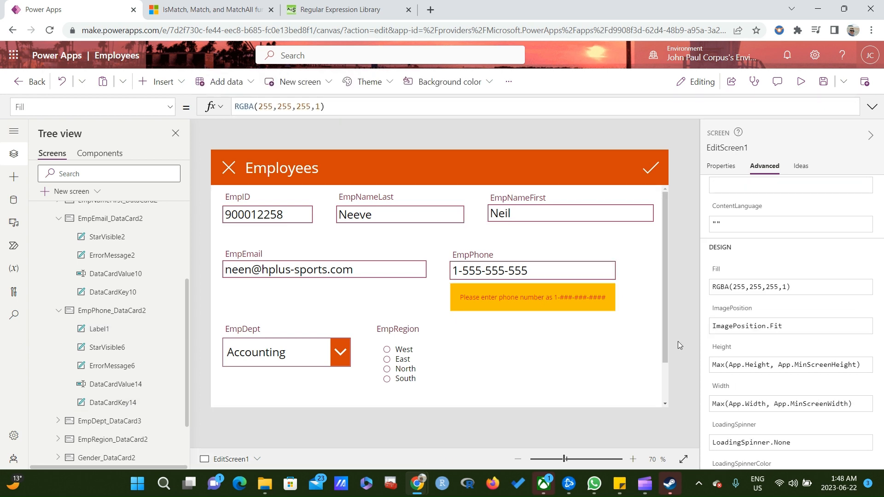
# Test the format label in preview by changing the EmpPhone number's last group to four digits, and return to editing.
pyautogui.click(801, 81)
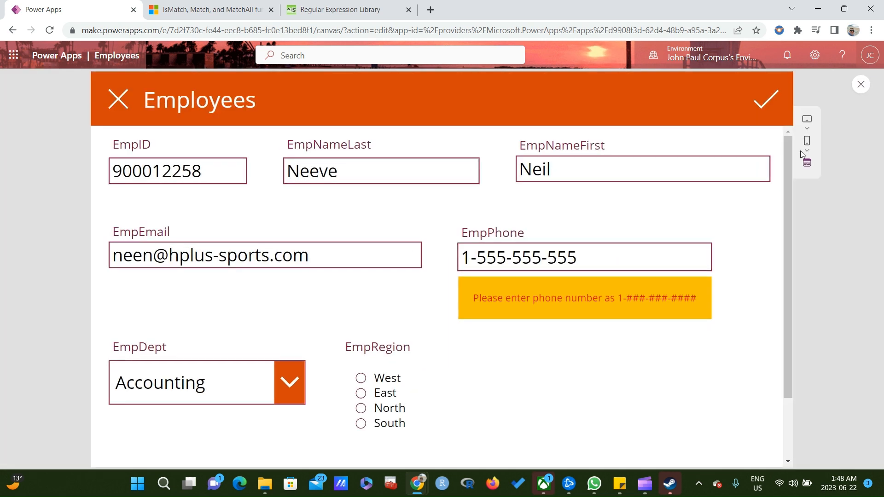
pyautogui.moveTo(594, 322); pyautogui.dragTo(563, 322)
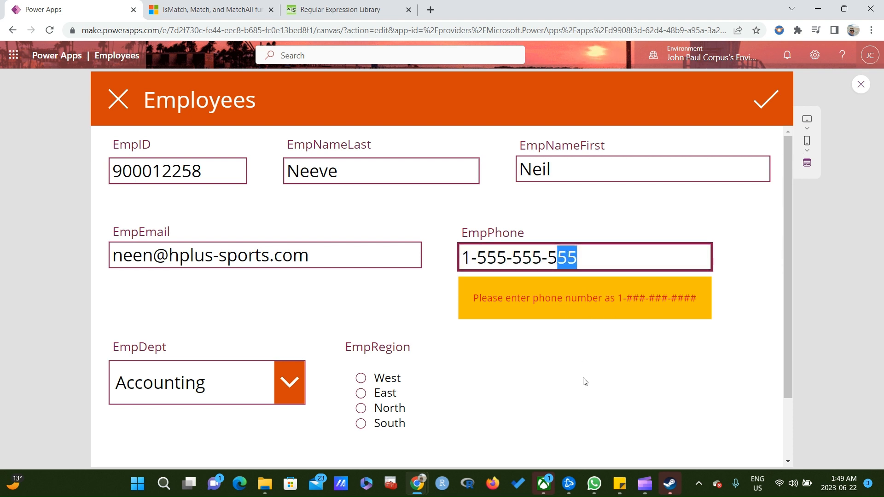
pyautogui.press('BackSpace')
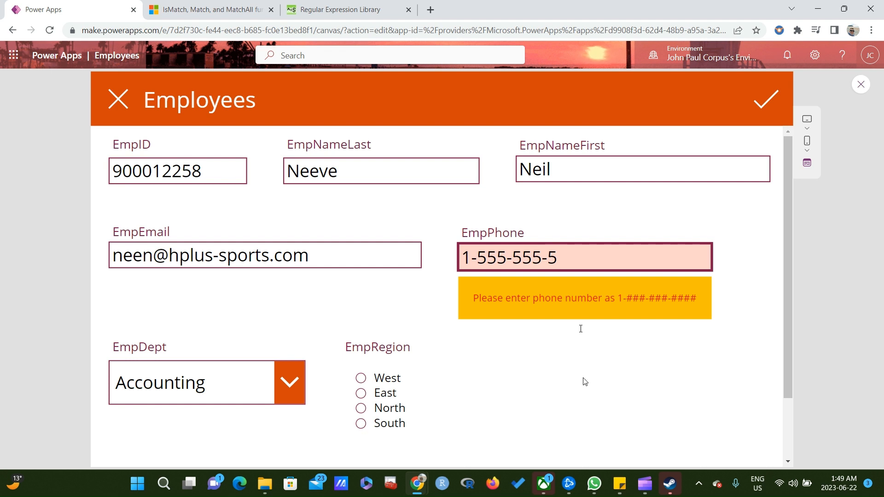
pyautogui.write('231')
pyautogui.click(584, 380)
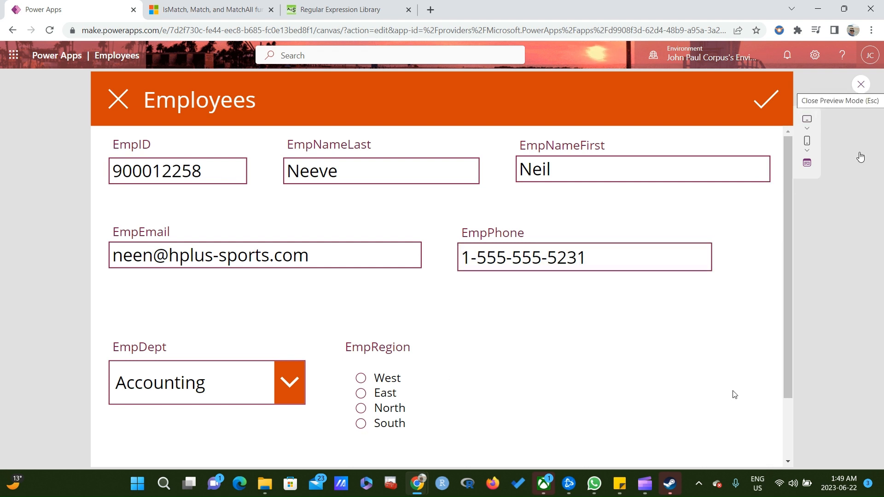
pyautogui.click(861, 85)
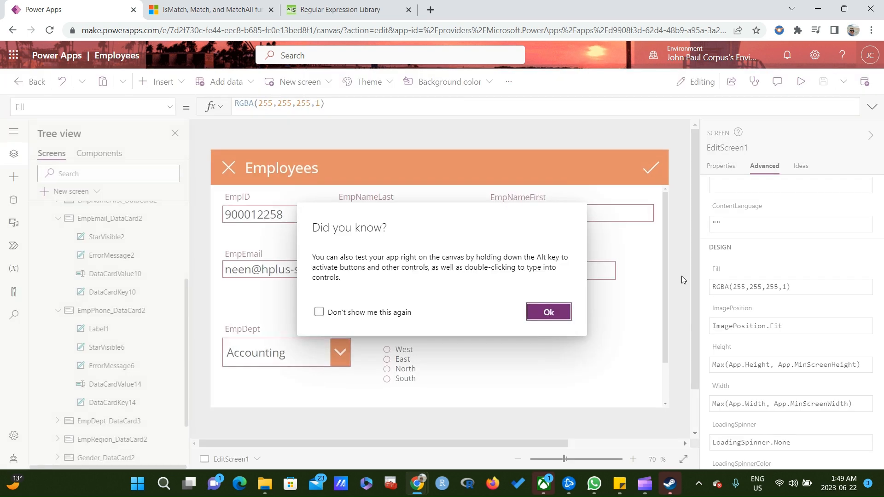
pyautogui.click(555, 312)
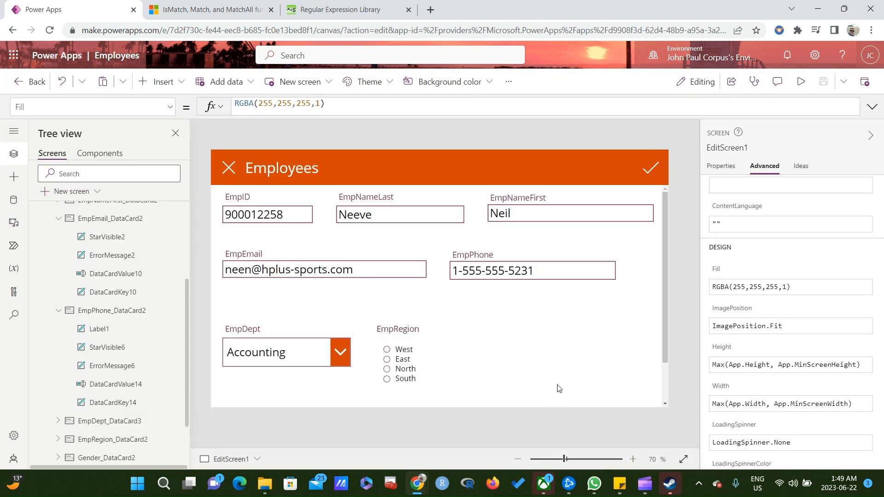